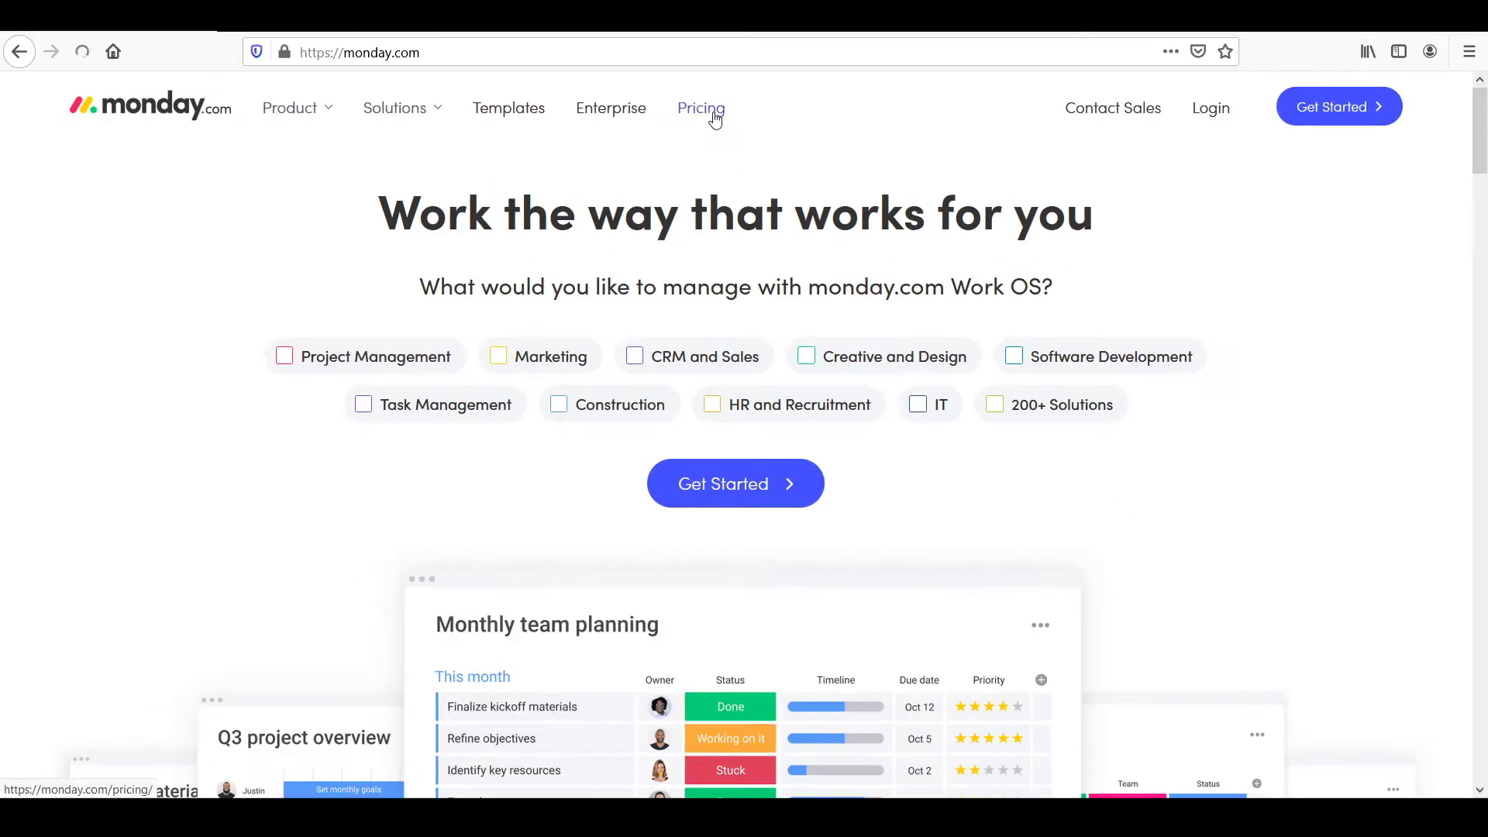
Open monday.com's pricing page from the top navigation
{"action": "left_click", "coordinate": [711, 73]}
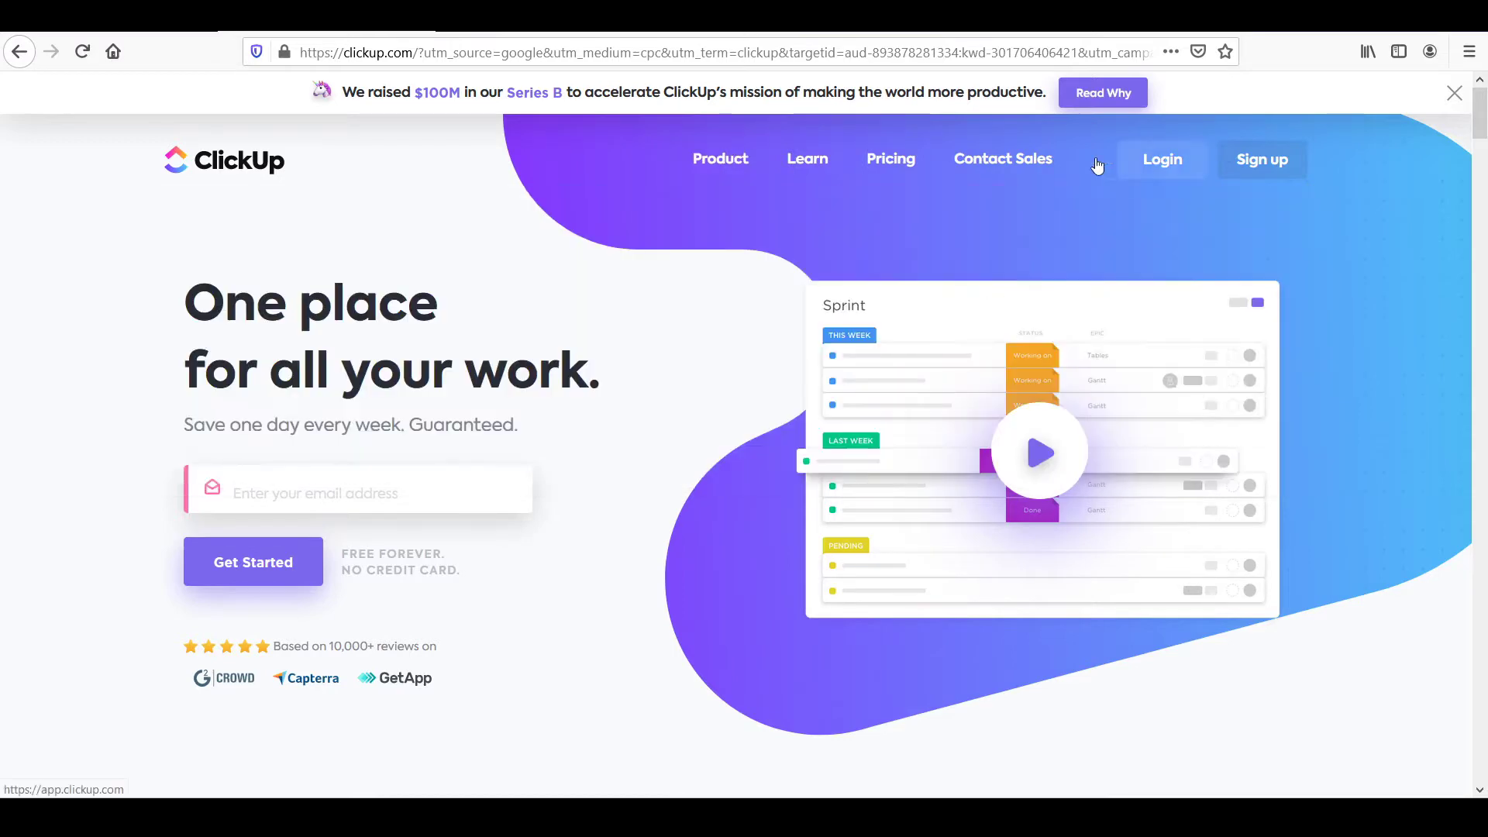
Open ClickUp pricing, then highlight monday.com's 'free trial' and 'no credit card needed' wording
{"action": "left_click", "coordinate": [903, 167]}
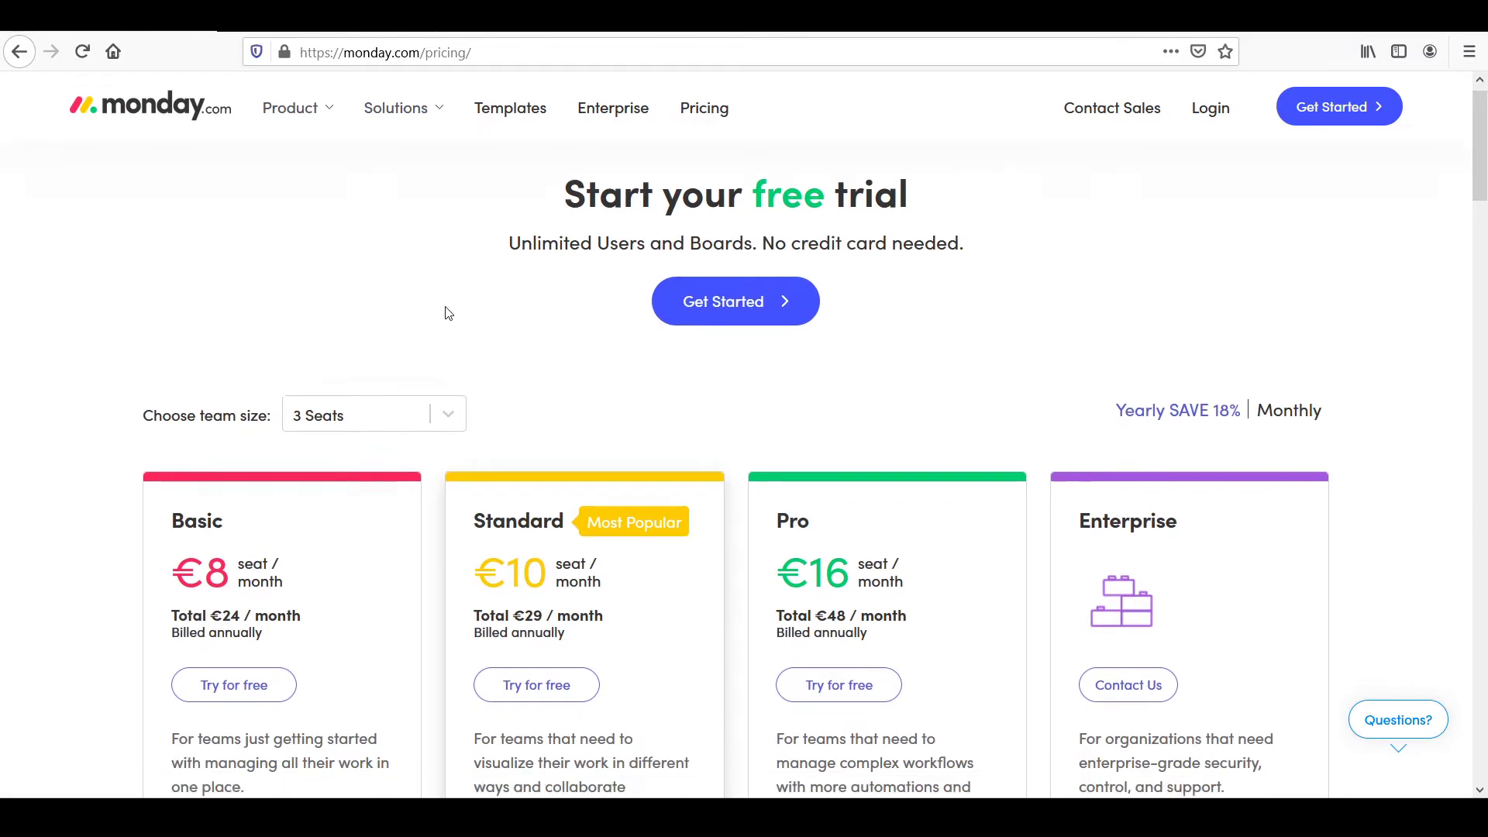
{"action": "scroll", "coordinate": [588, 325], "scroll_direction": "up", "scroll_amount": 2}
{"action": "left_click_drag", "start_coordinate": [787, 209], "coordinate": [946, 214]}
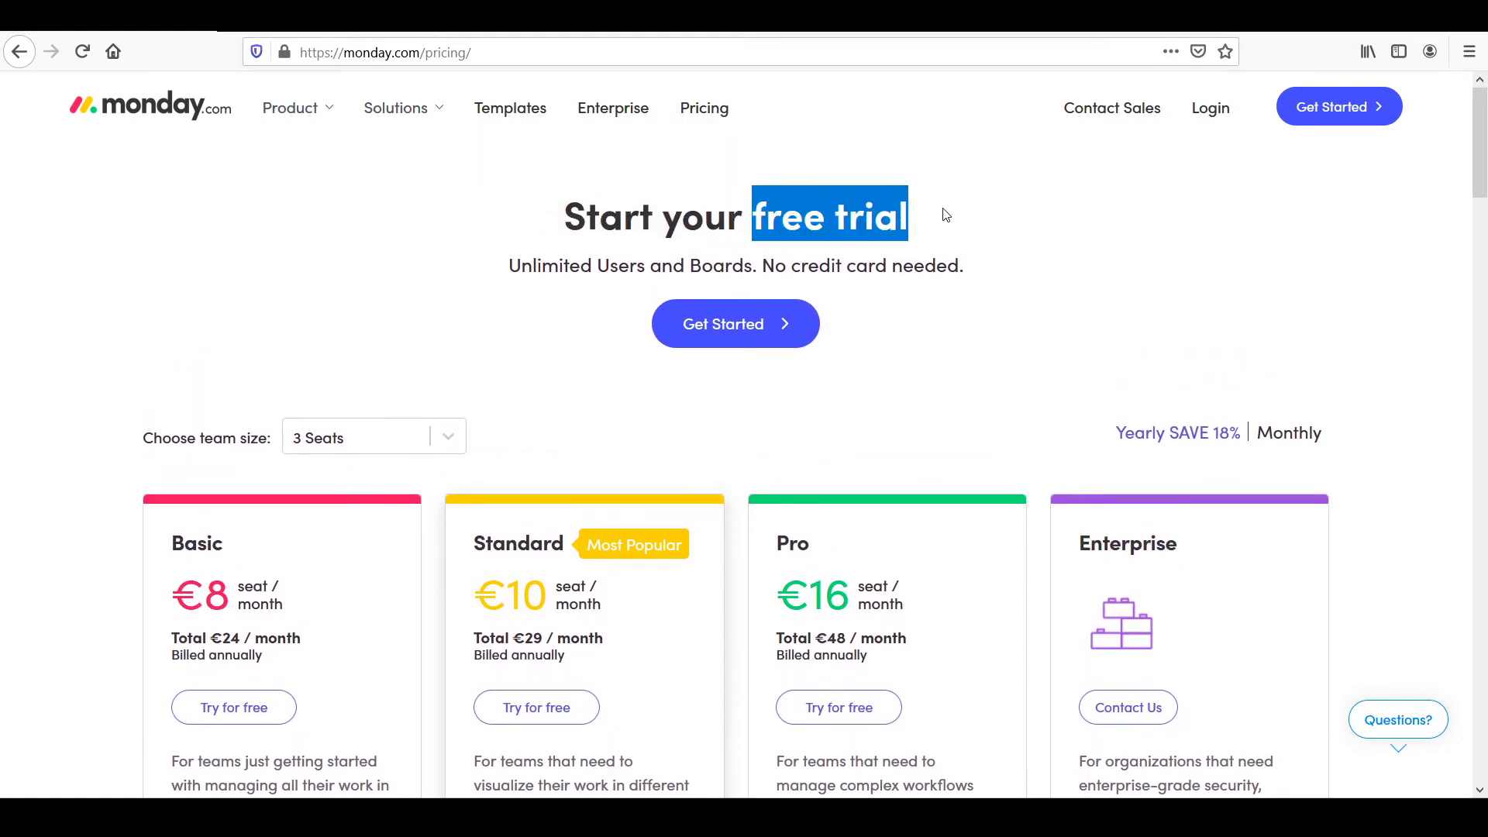
{"action": "left_click_drag", "start_coordinate": [793, 262], "coordinate": [1007, 265]}
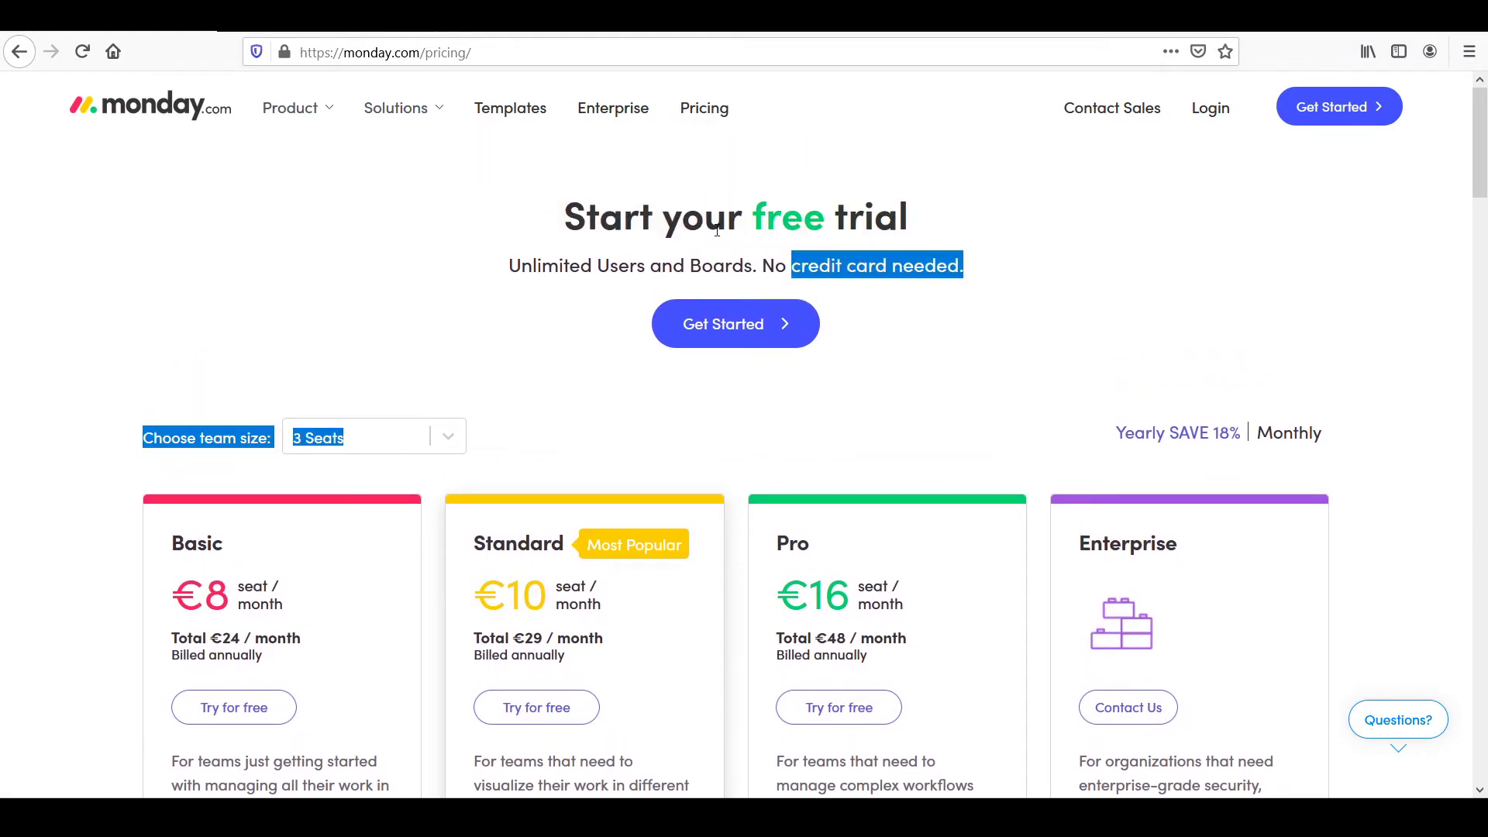
{"action": "left_click", "coordinate": [1007, 266]}
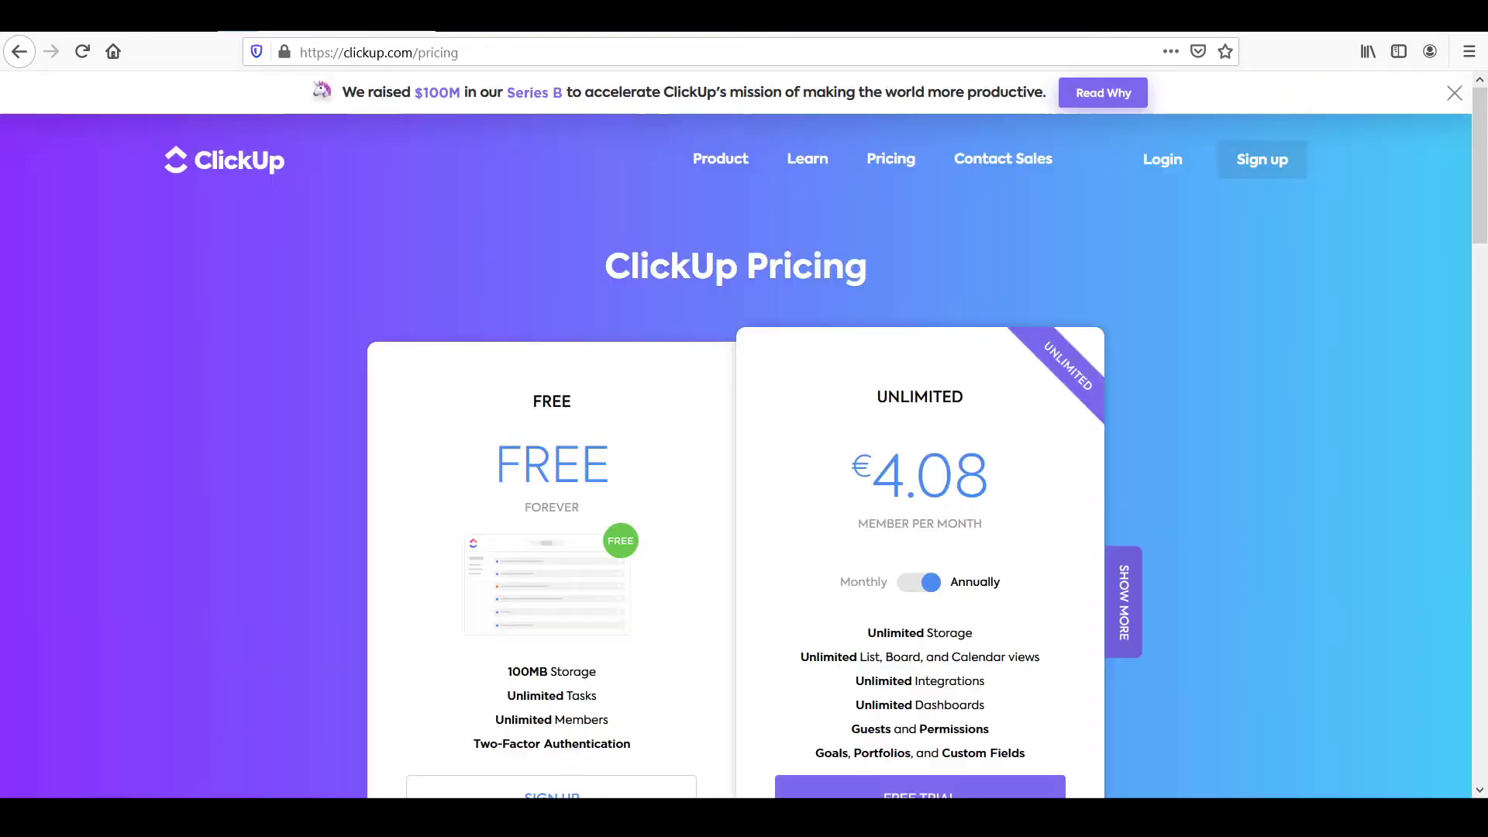
{"action": "scroll", "coordinate": [449, 341], "scroll_direction": "down", "scroll_amount": 3}
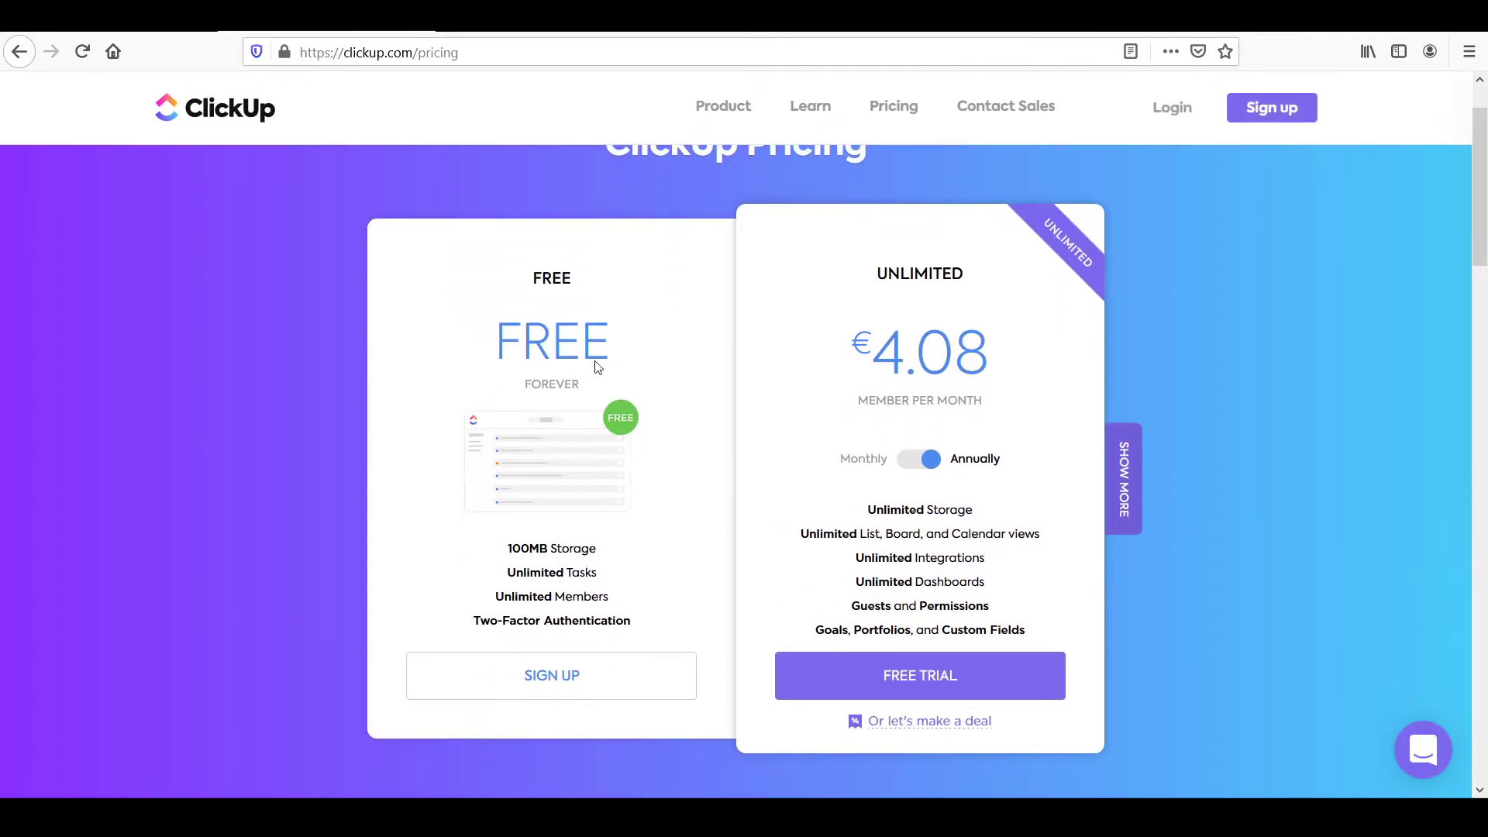
{"action": "mouse_move", "coordinate": [564, 557]}
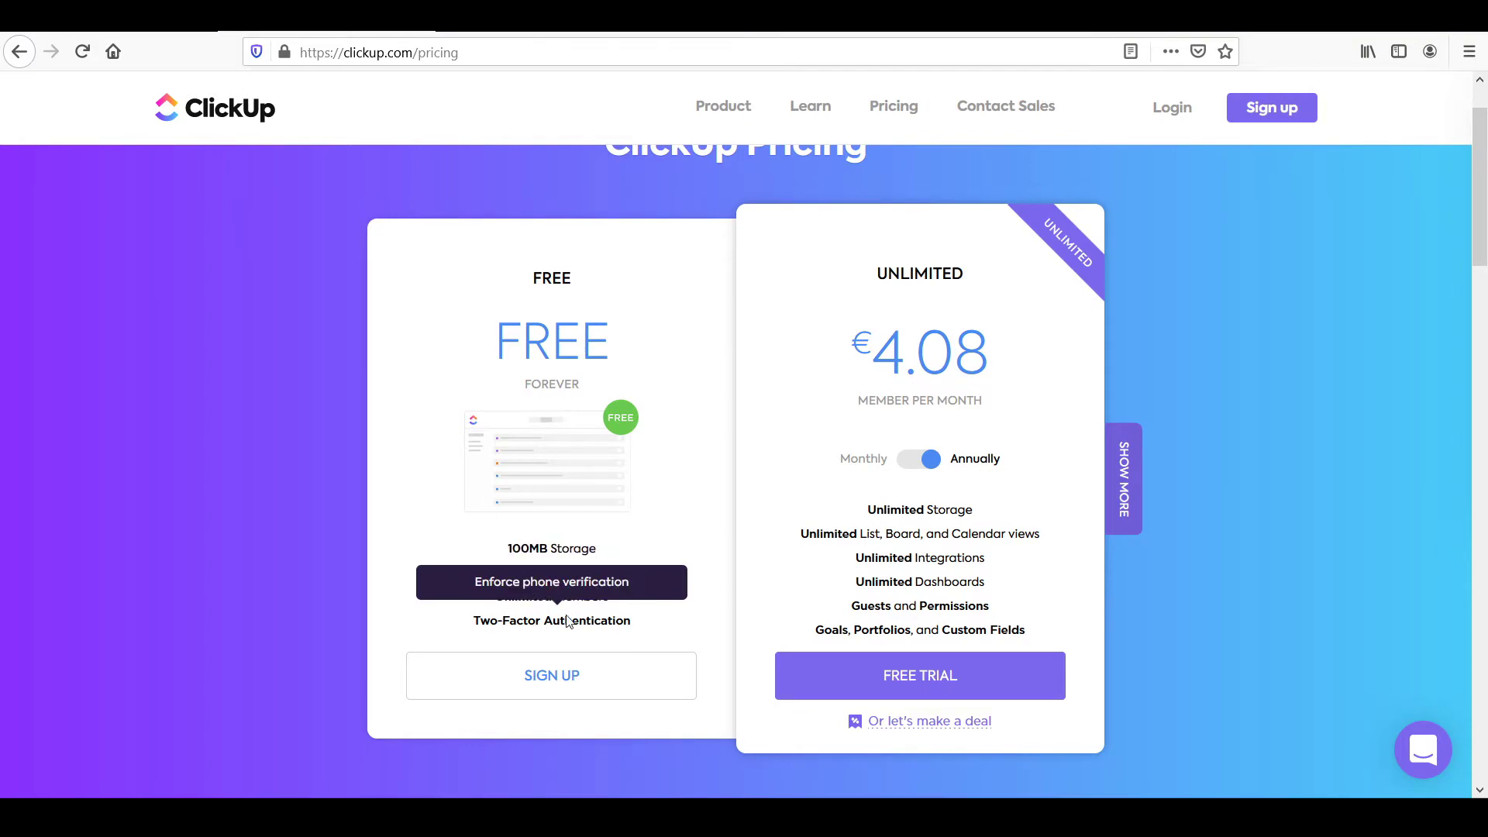
{"action": "mouse_move", "coordinate": [575, 626]}
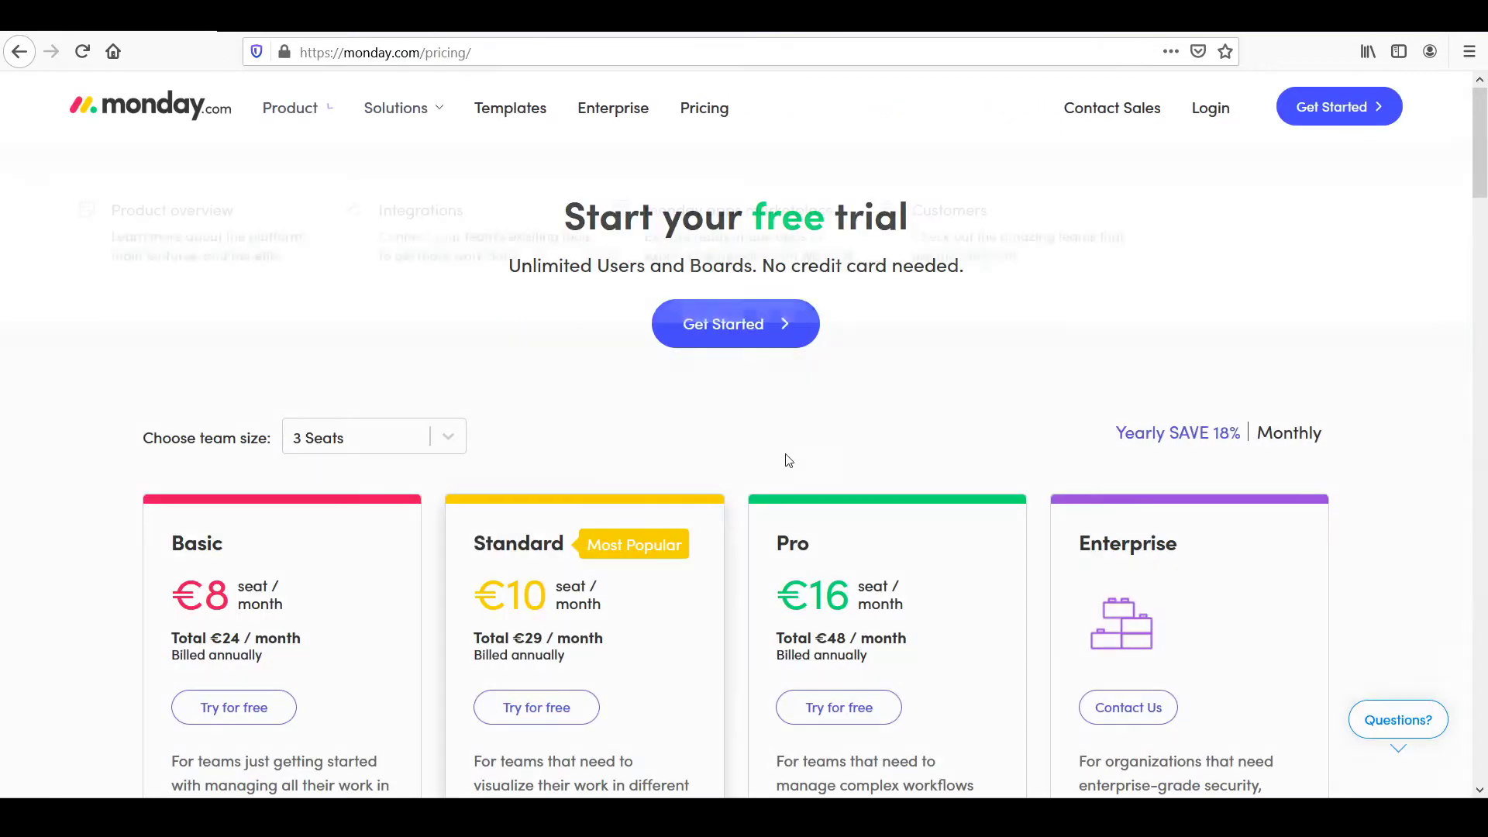
Scroll to the FAQ and expand 'Is there a free version of monday.com?'
{"action": "scroll", "coordinate": [799, 458], "scroll_direction": "down", "scroll_amount": 4}
{"action": "scroll", "coordinate": [816, 453], "scroll_direction": "down", "scroll_amount": 6}
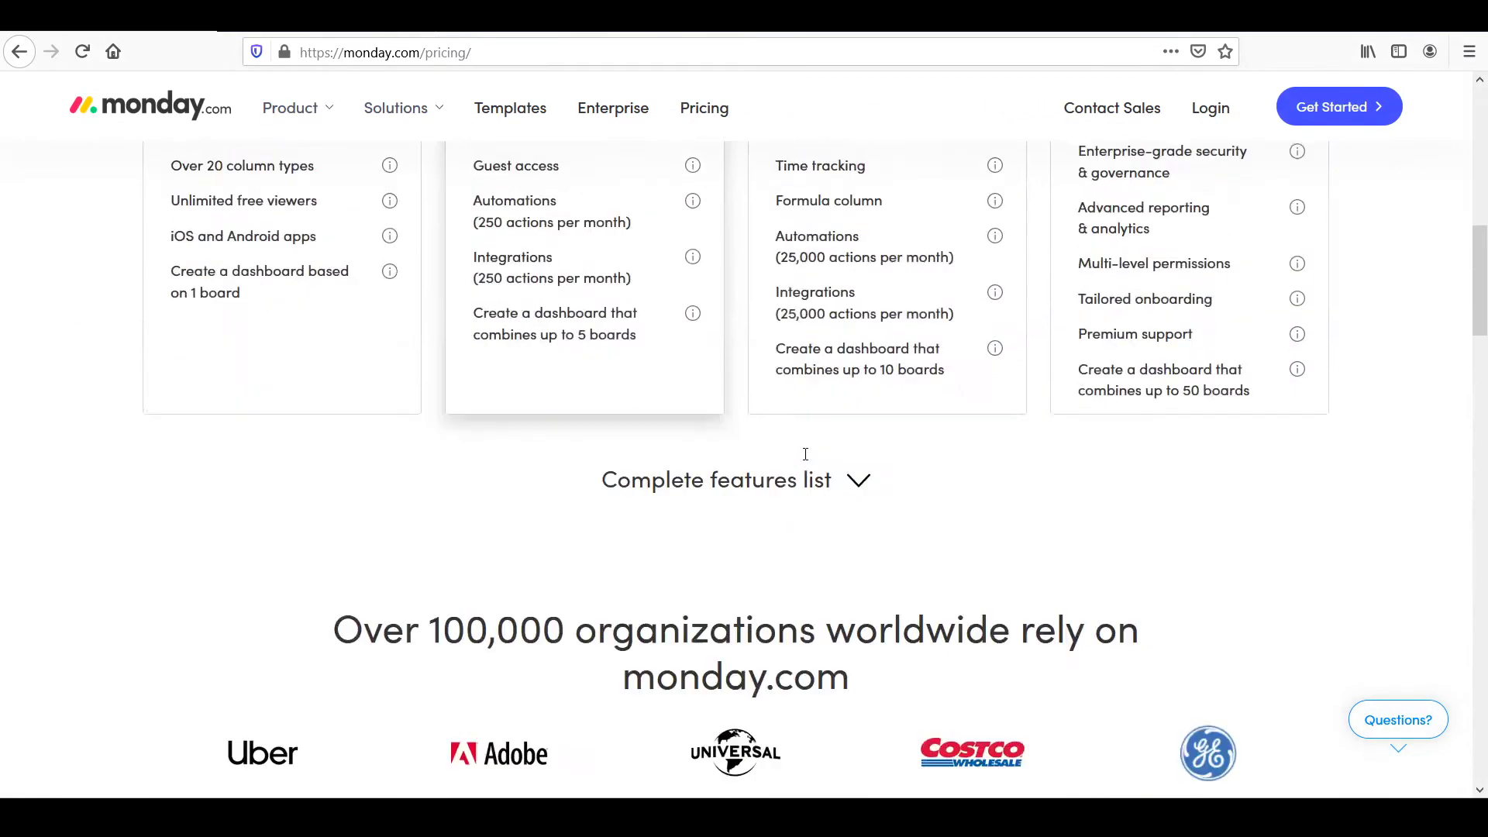
{"action": "scroll", "coordinate": [805, 460], "scroll_direction": "down", "scroll_amount": 14}
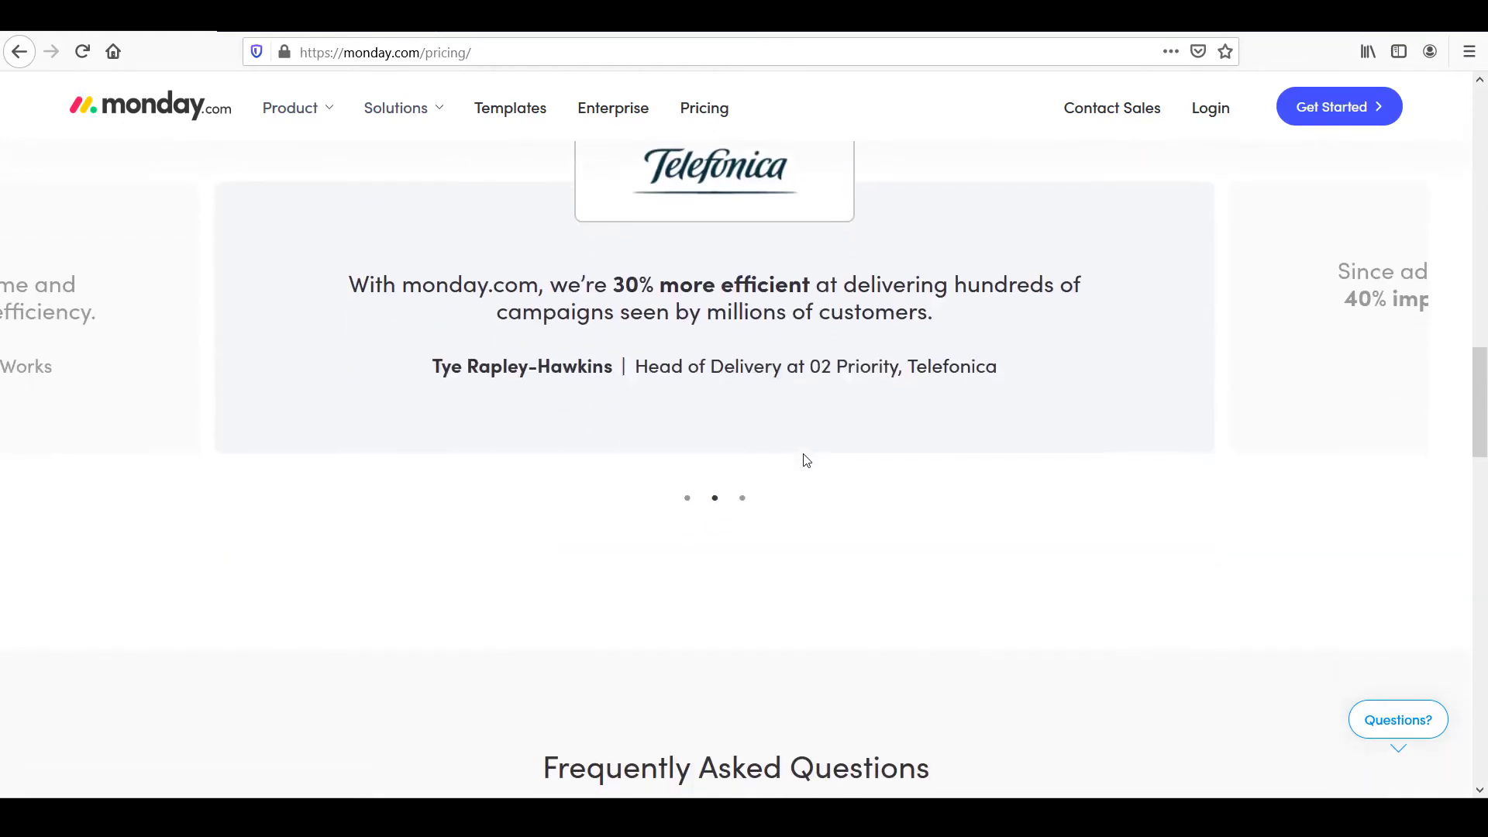
{"action": "scroll", "coordinate": [806, 461], "scroll_direction": "down", "scroll_amount": 3}
{"action": "left_click", "coordinate": [597, 315]}
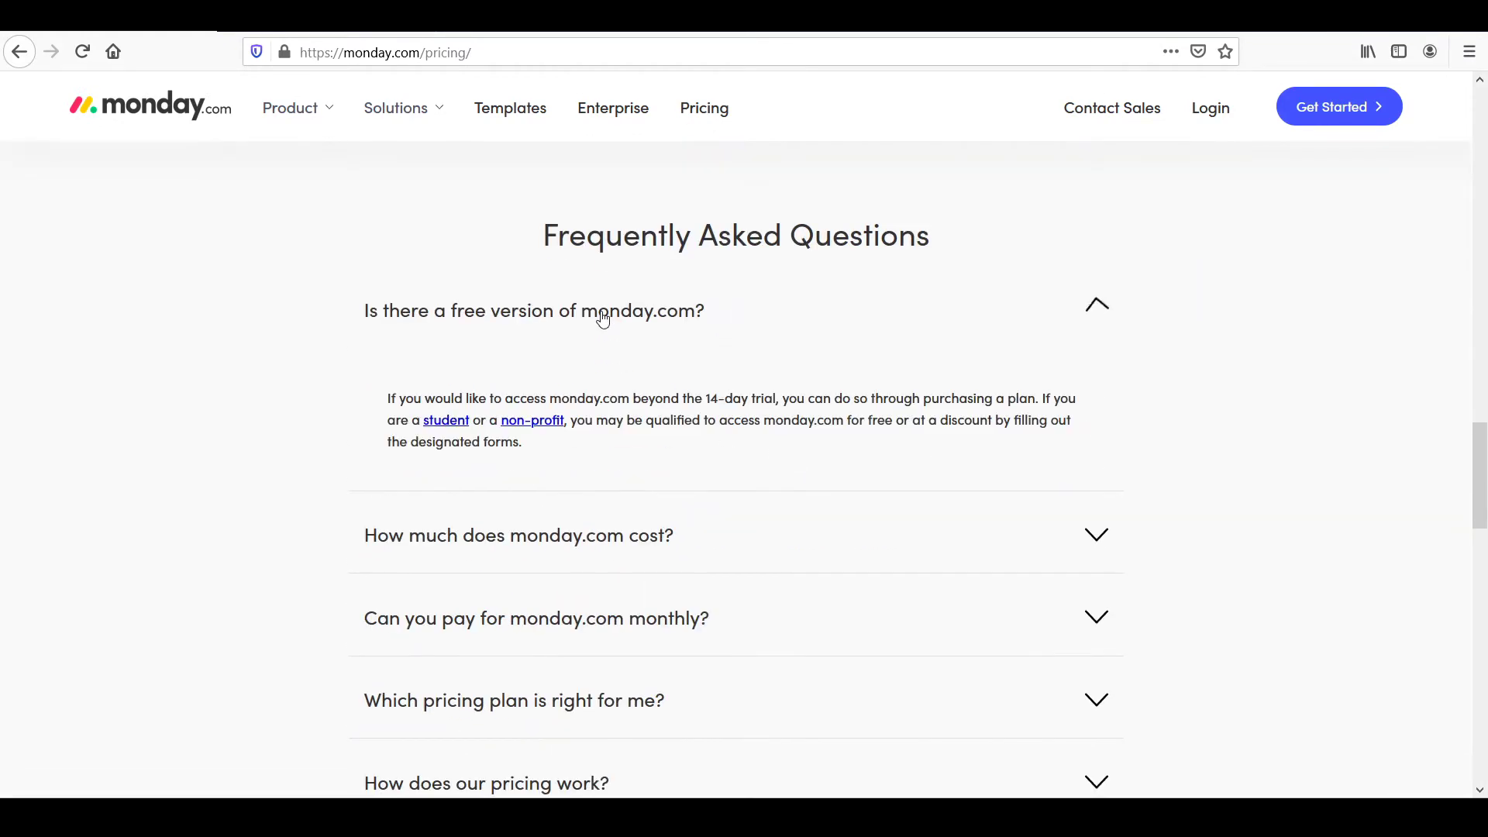
Highlight the answer's sentence about continuing past the 14-day trial
{"action": "left_click_drag", "start_coordinate": [431, 398], "coordinate": [811, 398]}
{"action": "left_click", "coordinate": [772, 401]}
{"action": "left_click_drag", "start_coordinate": [390, 400], "coordinate": [1043, 411]}
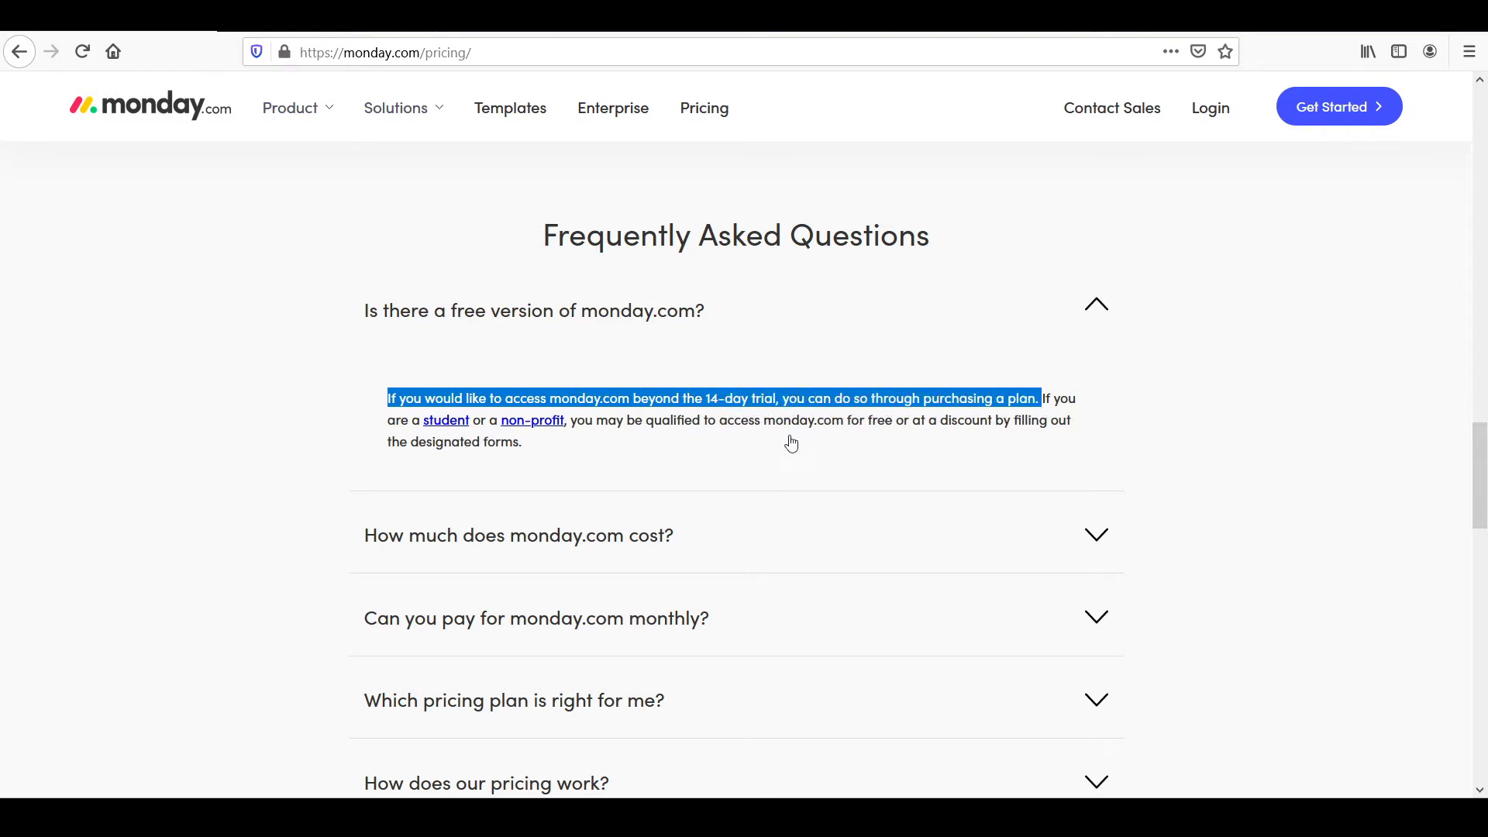
{"action": "scroll", "coordinate": [788, 439], "scroll_direction": "up", "scroll_amount": 15}
{"action": "scroll", "coordinate": [647, 650], "scroll_direction": "up", "scroll_amount": 7}
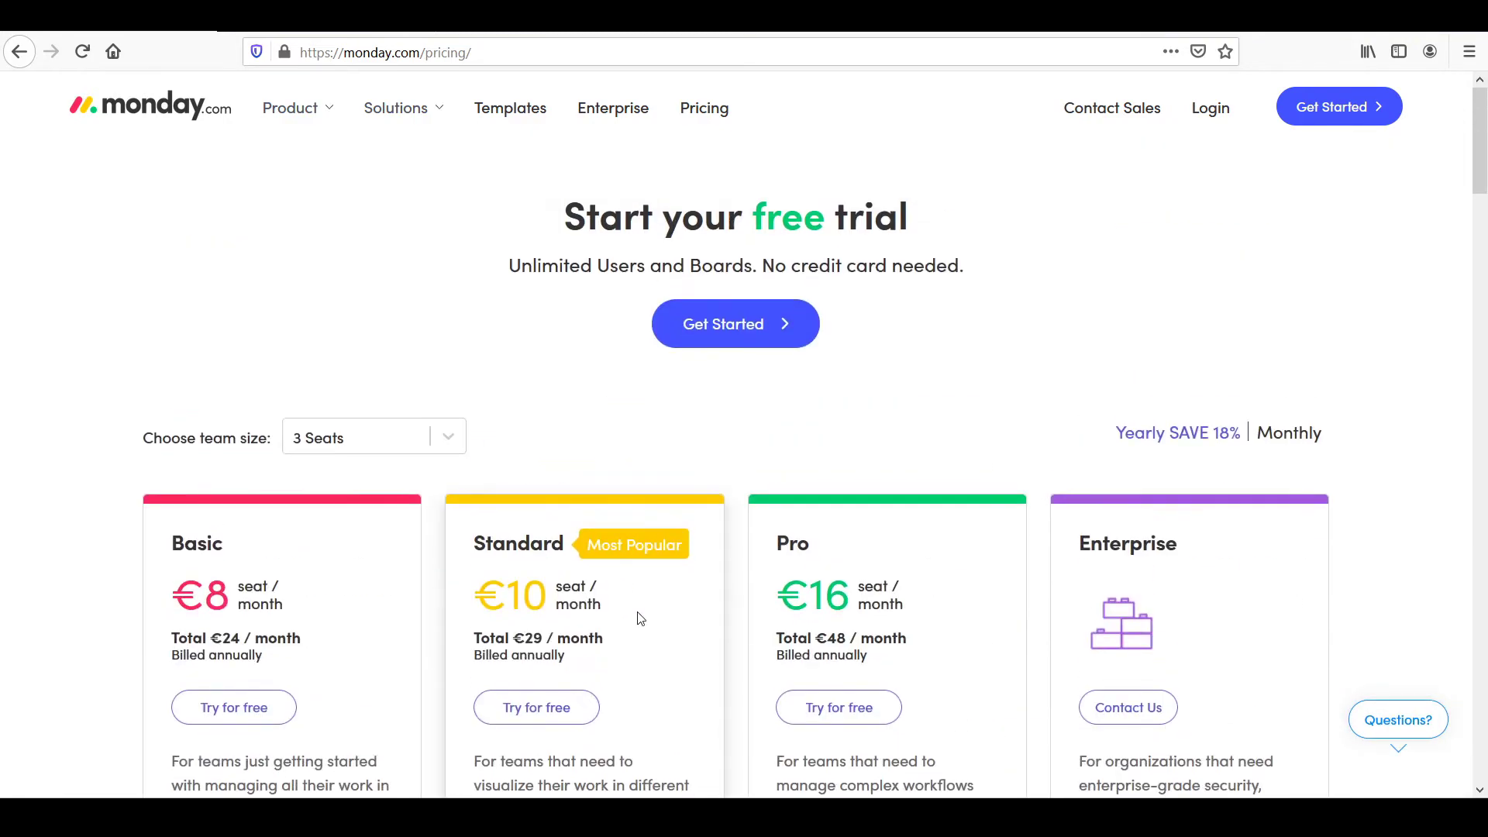
{"action": "scroll", "coordinate": [638, 615], "scroll_direction": "down", "scroll_amount": 5}
{"action": "scroll", "coordinate": [638, 614], "scroll_direction": "up", "scroll_amount": 5}
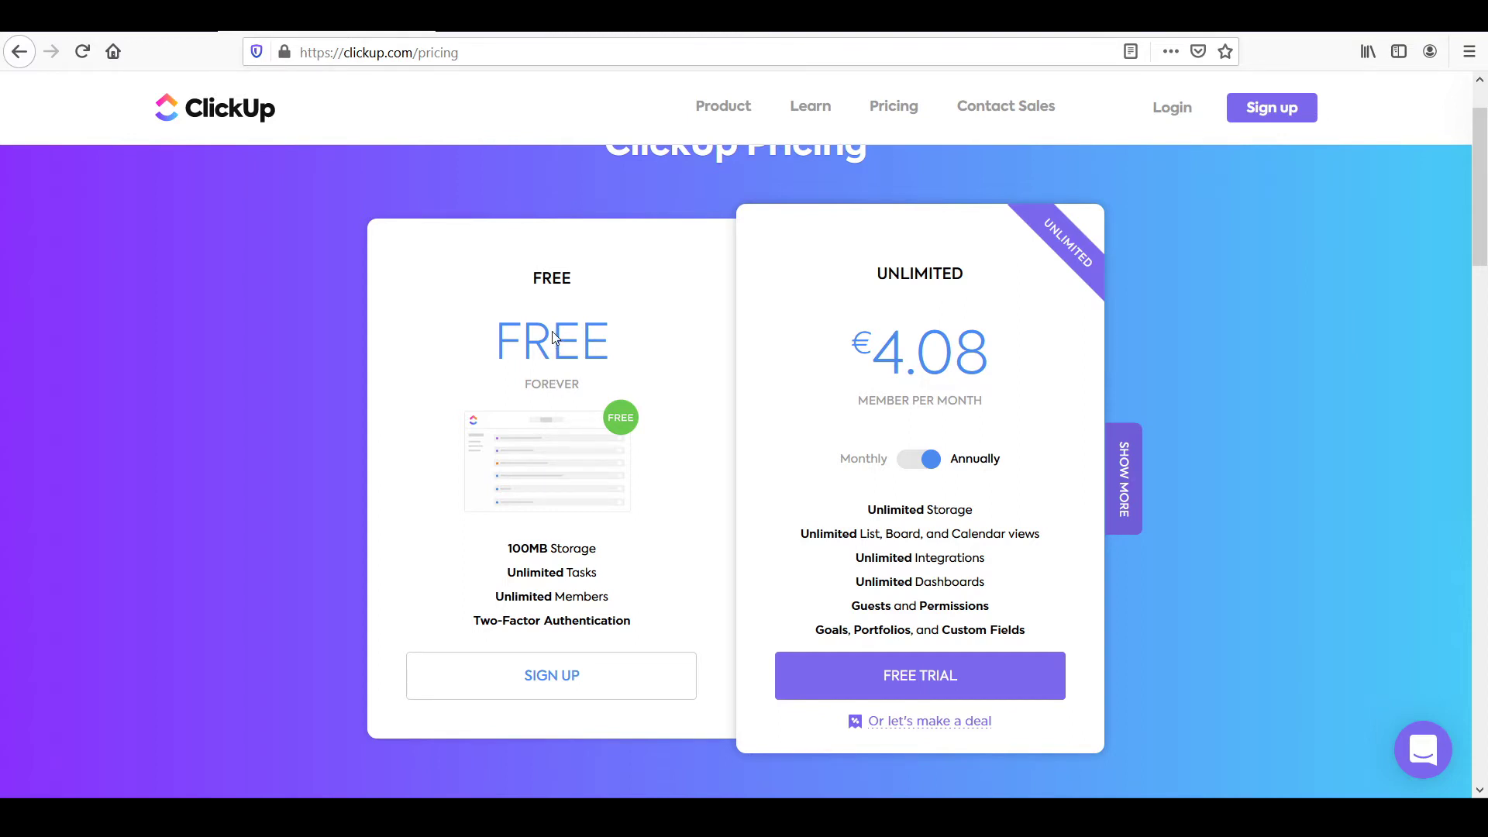
Check the tooltips on ClickUp's Free plan features and the €4.08 Unlimited price
{"action": "mouse_move", "coordinate": [548, 542]}
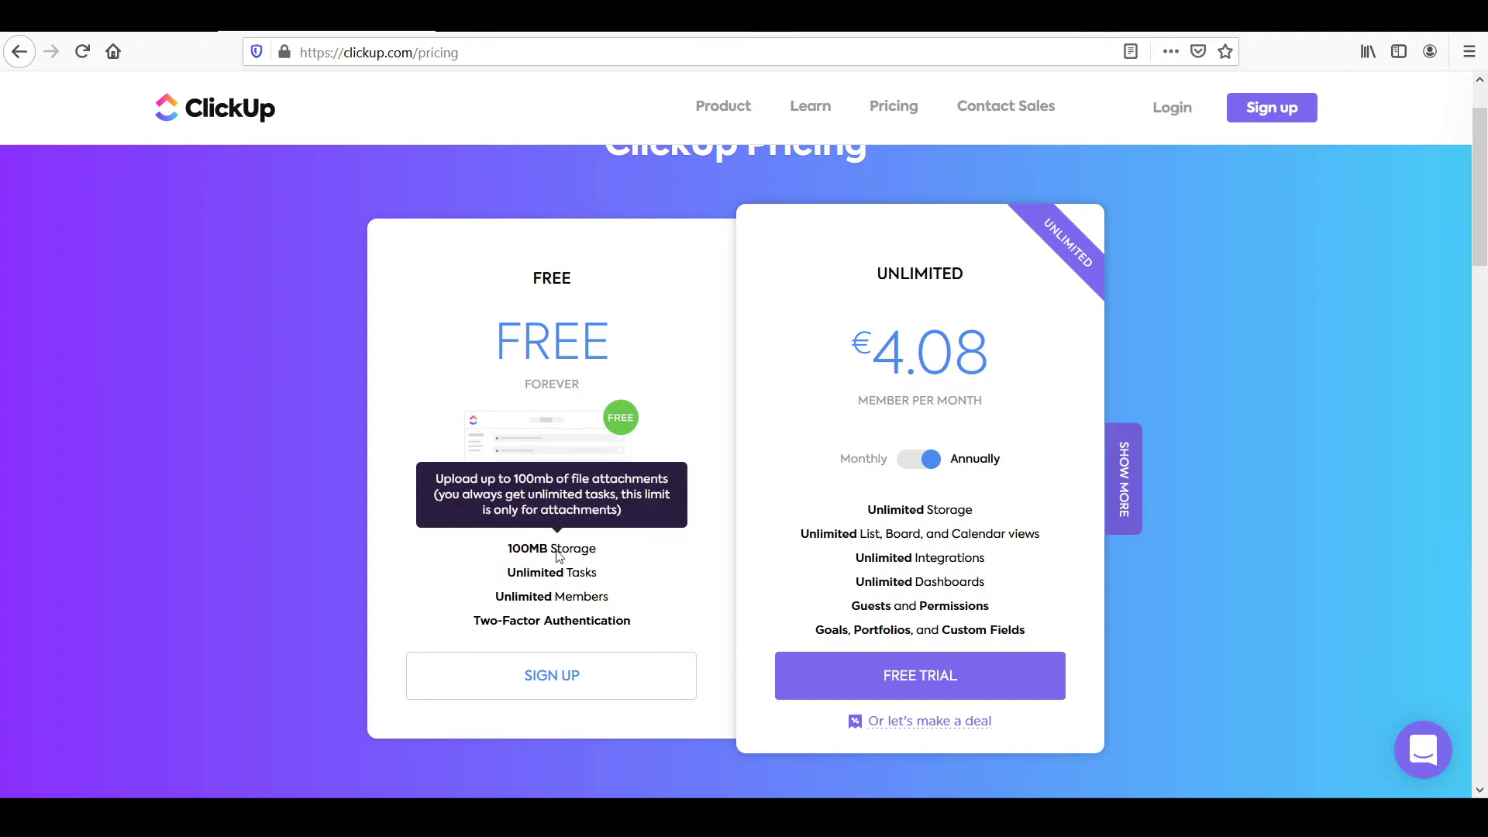
{"action": "mouse_move", "coordinate": [560, 570]}
{"action": "mouse_move", "coordinate": [552, 601]}
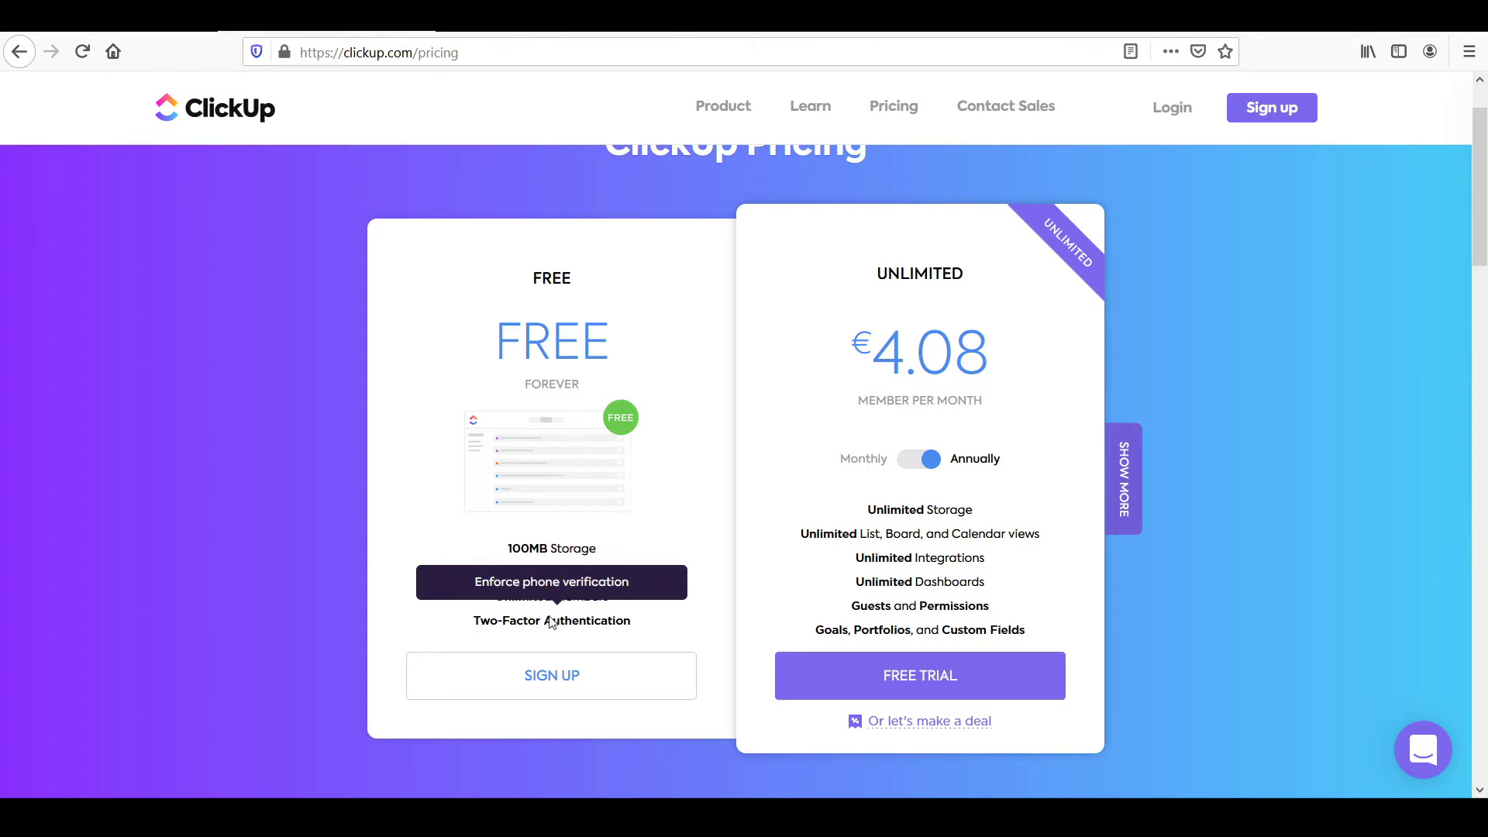
{"action": "mouse_move", "coordinate": [965, 298]}
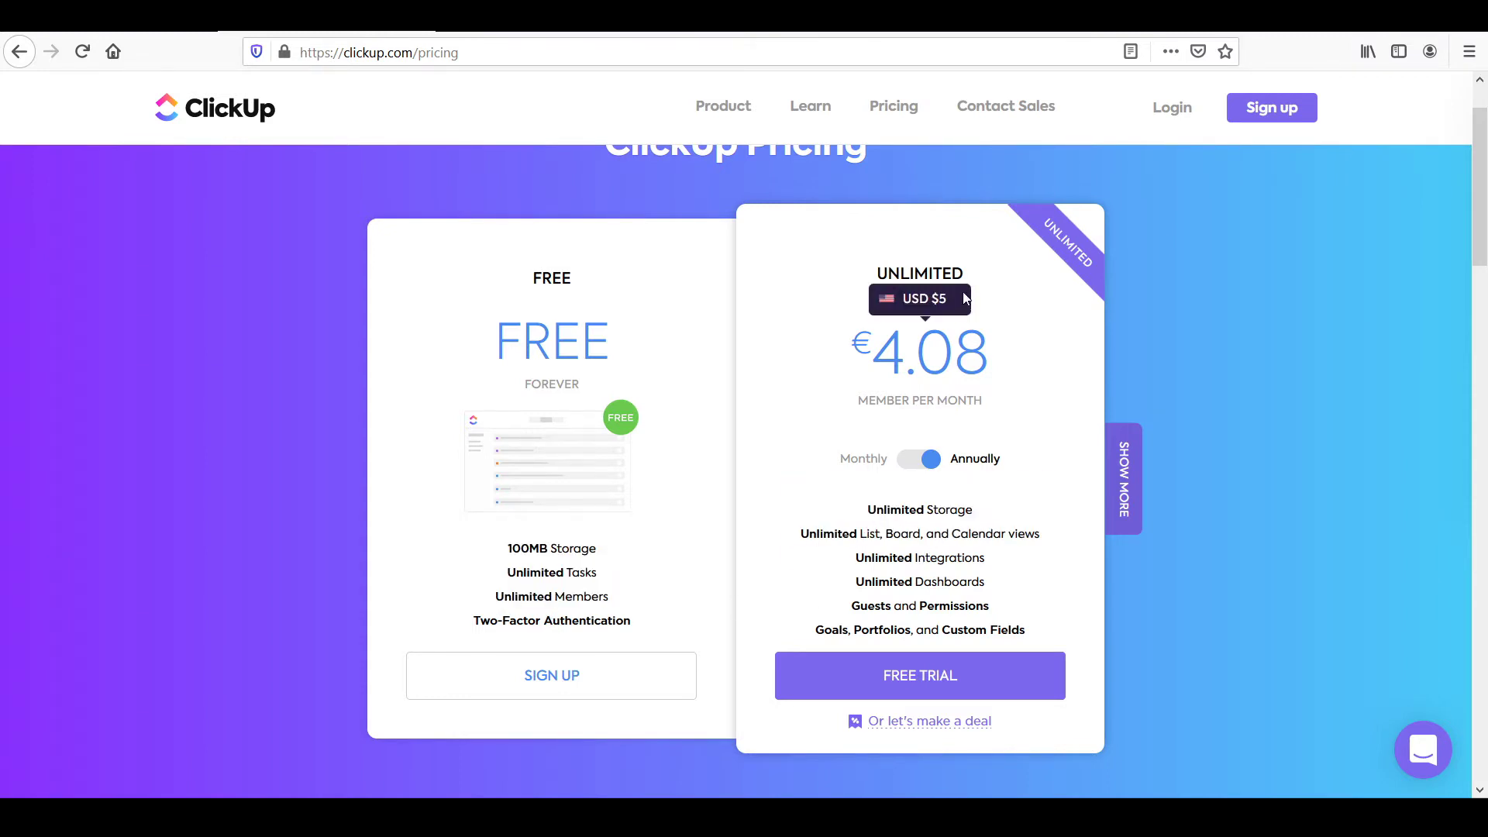
{"action": "mouse_move", "coordinate": [929, 520]}
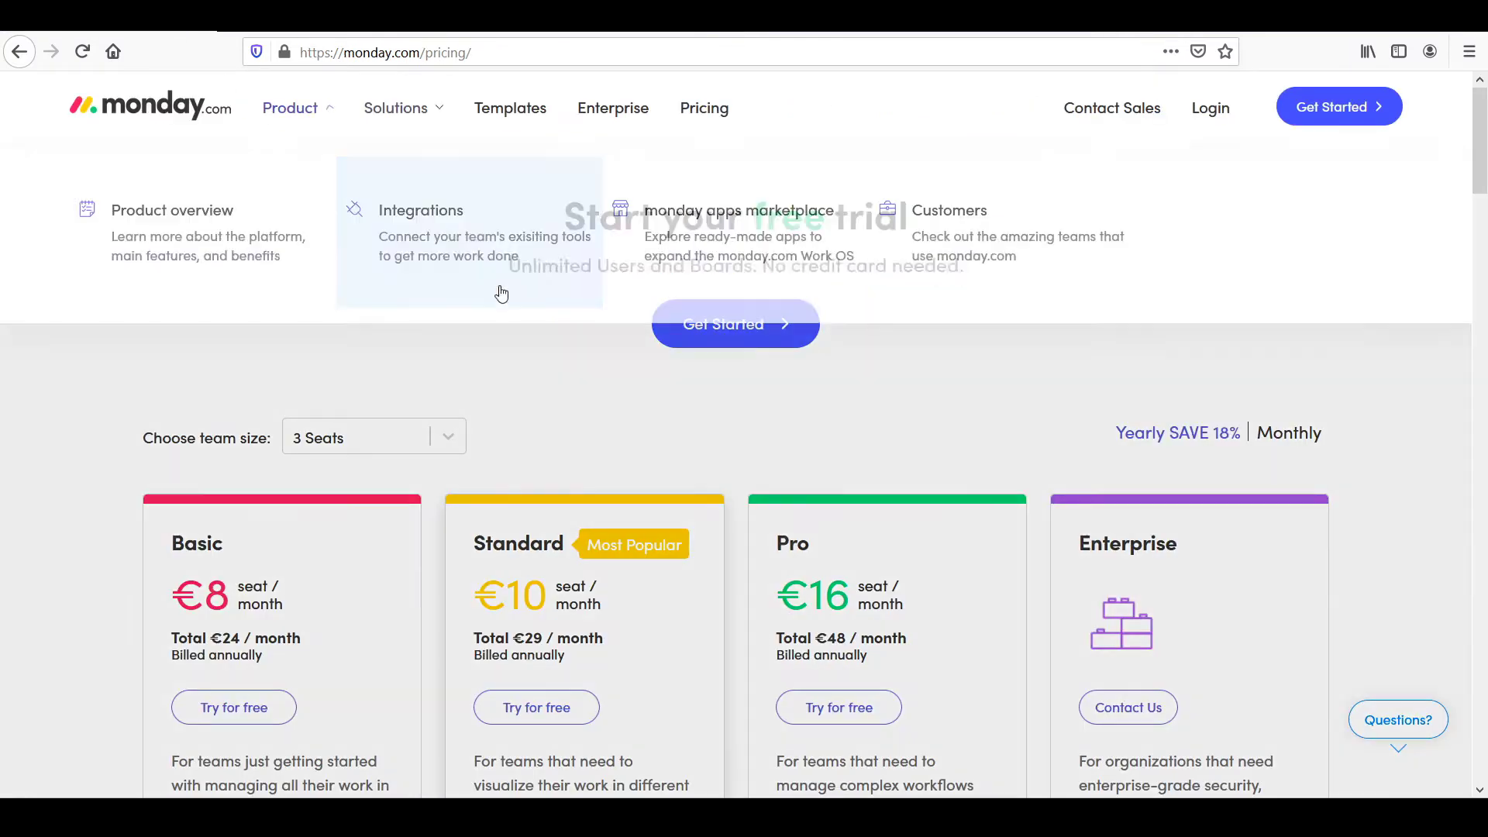
Scroll through the feature lists of monday.com's Basic, Standard and Pro plans
{"action": "scroll", "coordinate": [723, 371], "scroll_direction": "down", "scroll_amount": 3}
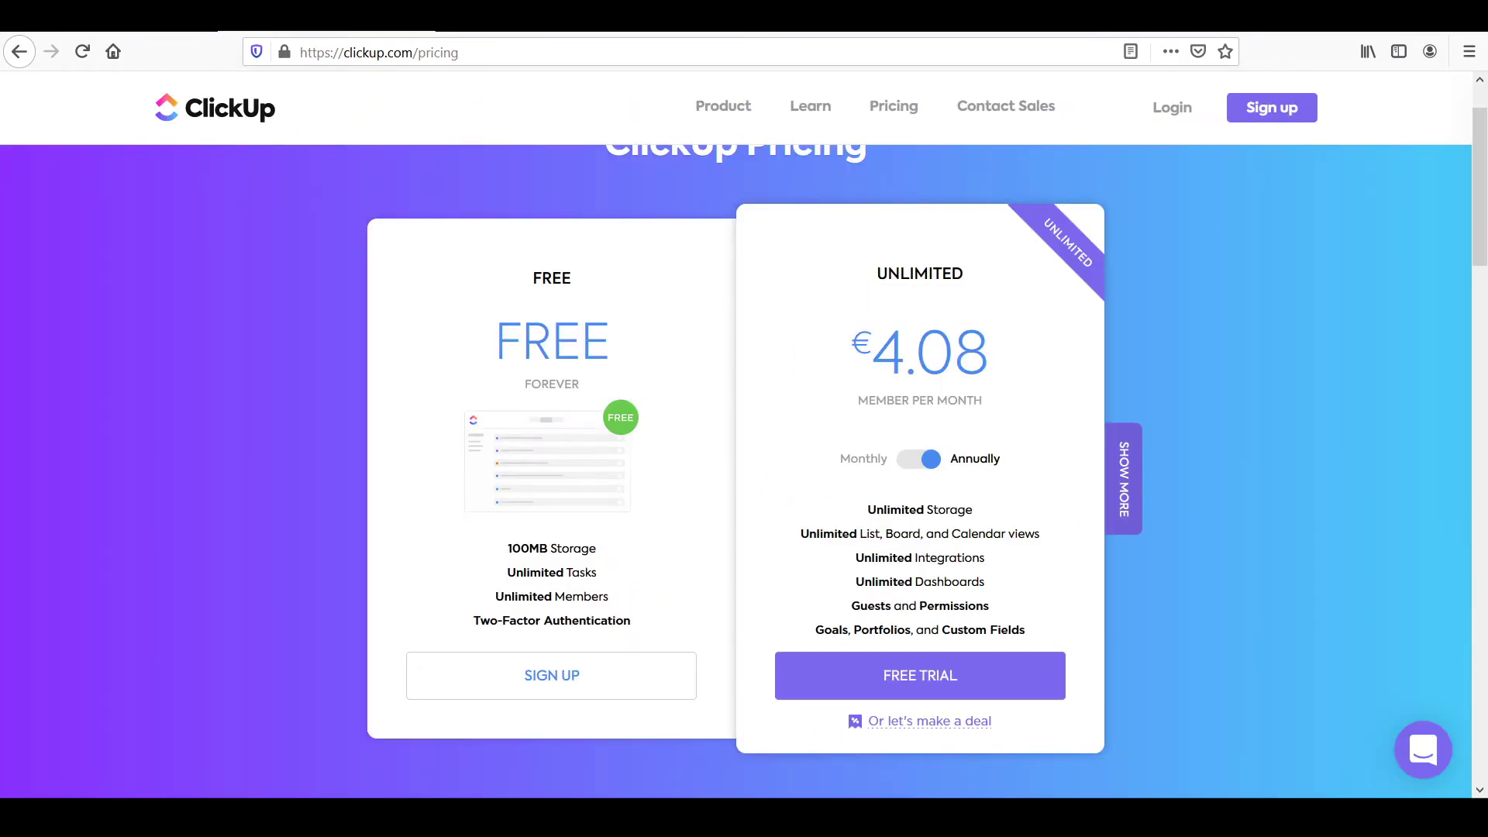
{"action": "left_click", "coordinate": [78, 17]}
{"action": "scroll", "coordinate": [343, 453], "scroll_direction": "down", "scroll_amount": 1}
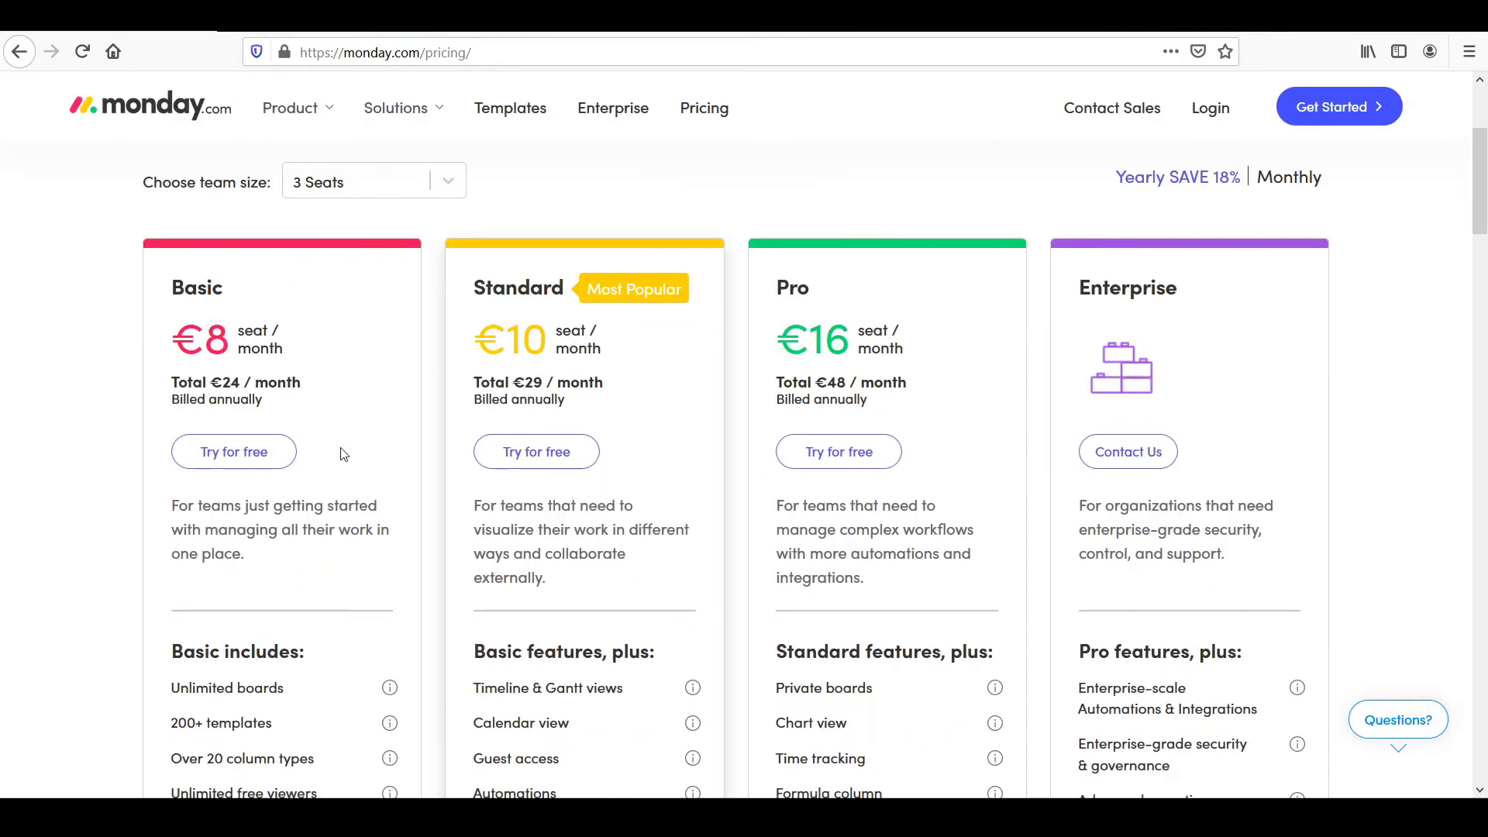
{"action": "scroll", "coordinate": [343, 453], "scroll_direction": "down", "scroll_amount": 2}
{"action": "scroll", "coordinate": [342, 455], "scroll_direction": "up", "scroll_amount": 2}
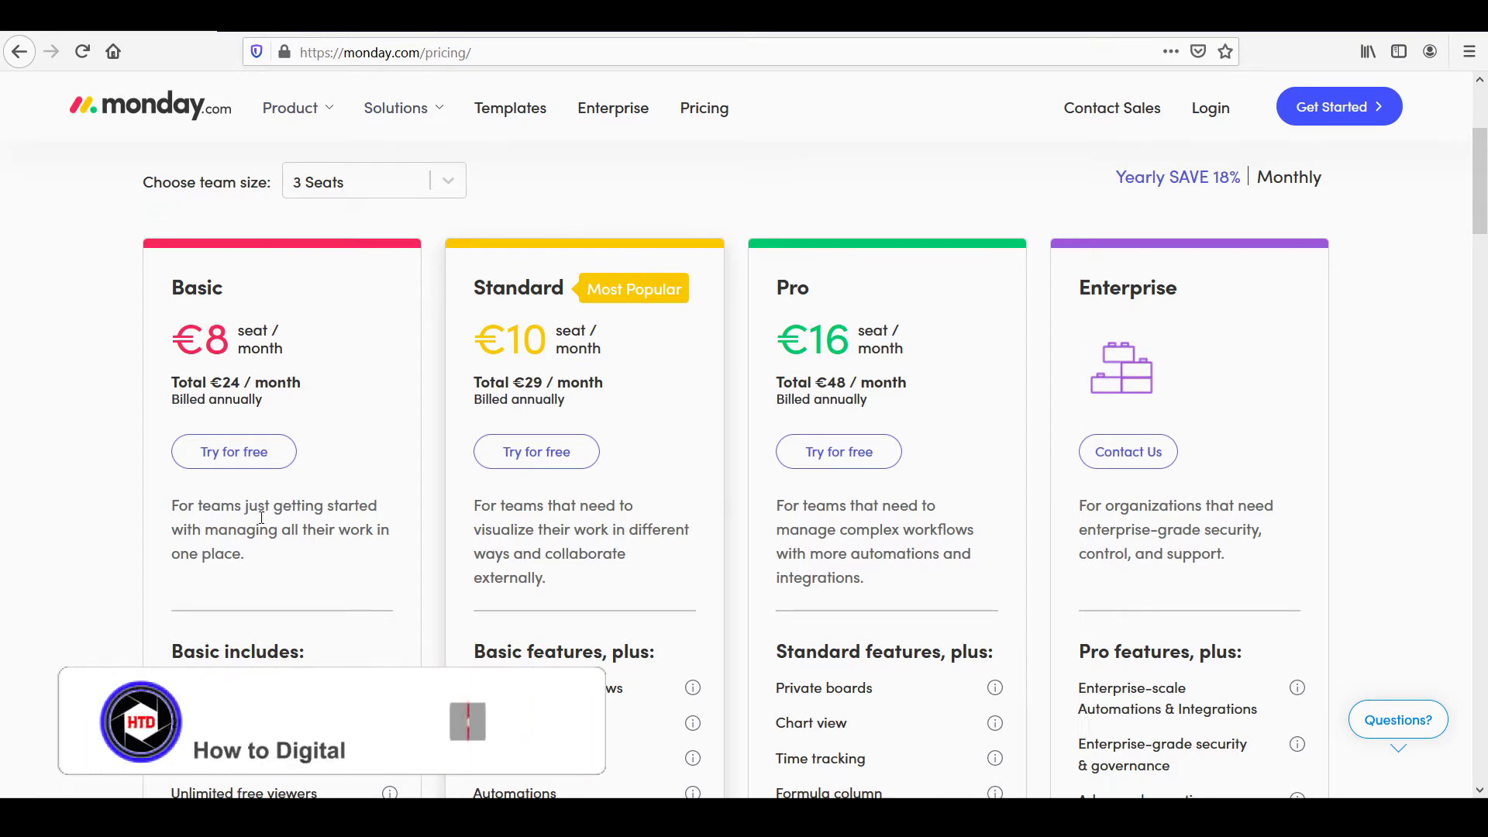
{"action": "scroll", "coordinate": [310, 515], "scroll_direction": "down", "scroll_amount": 3}
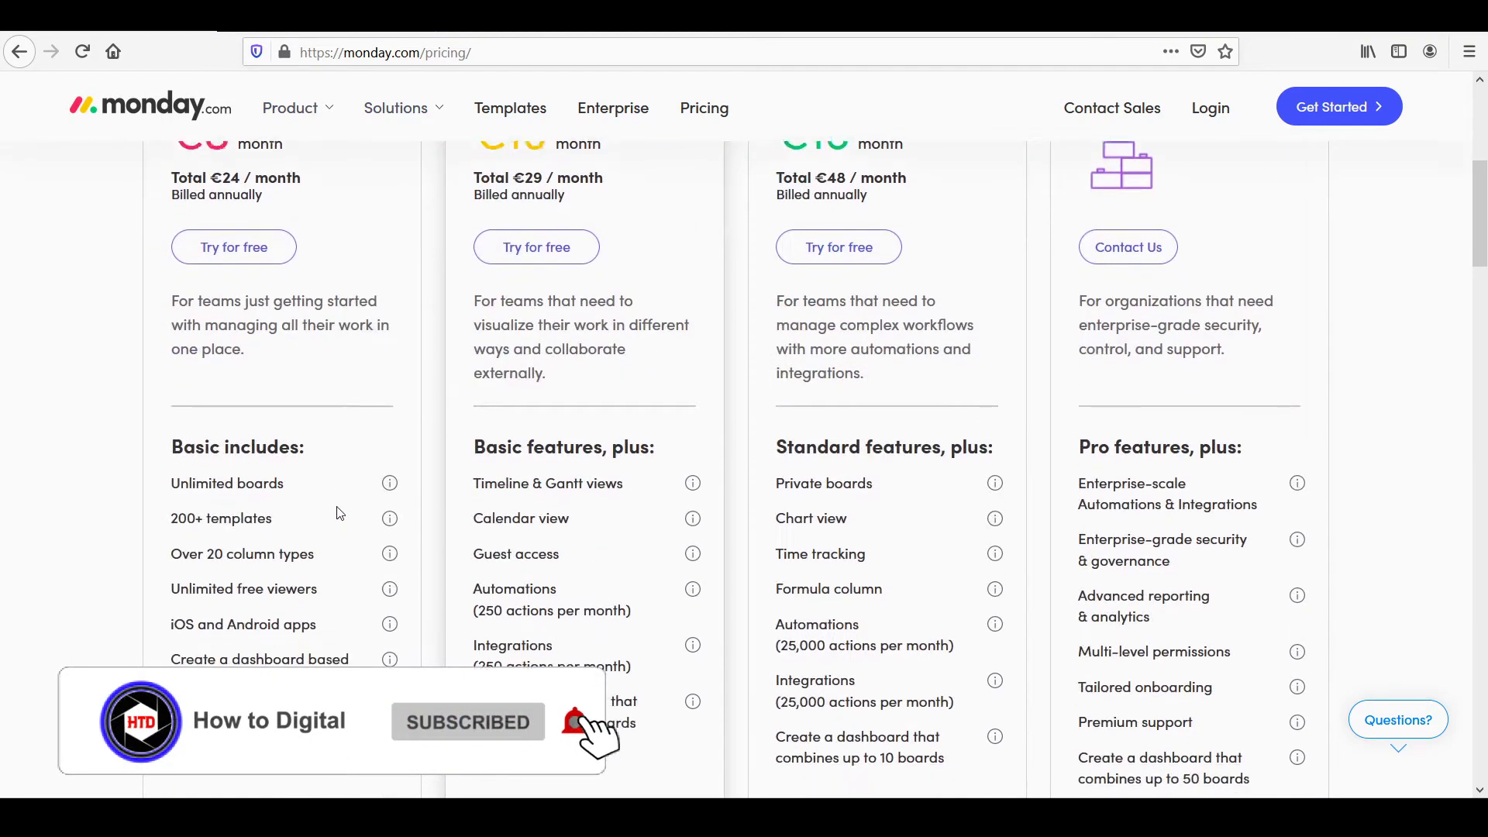
{"action": "scroll", "coordinate": [339, 512], "scroll_direction": "down", "scroll_amount": 1}
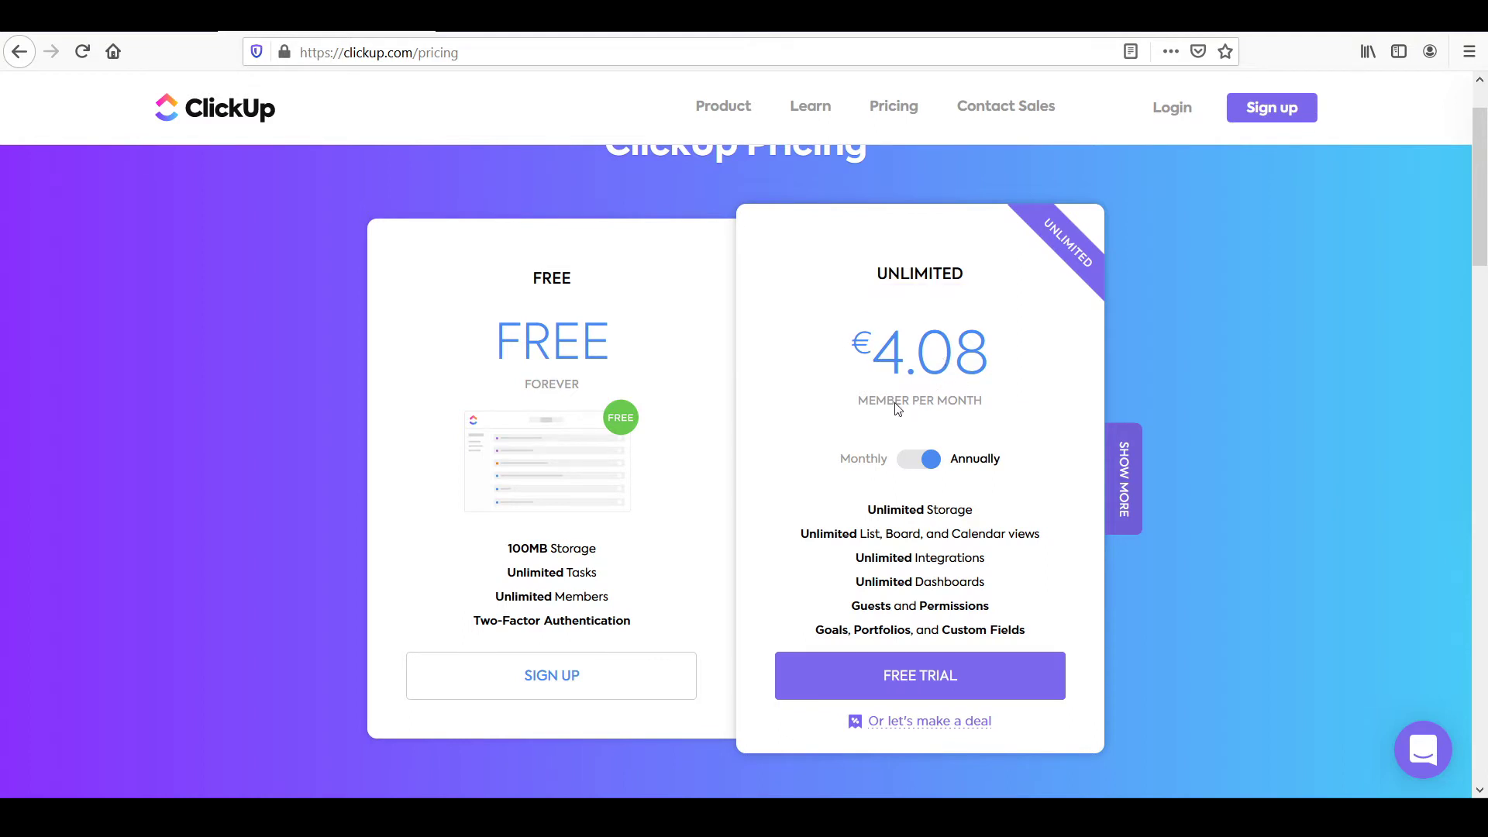
{"action": "mouse_move", "coordinate": [949, 516]}
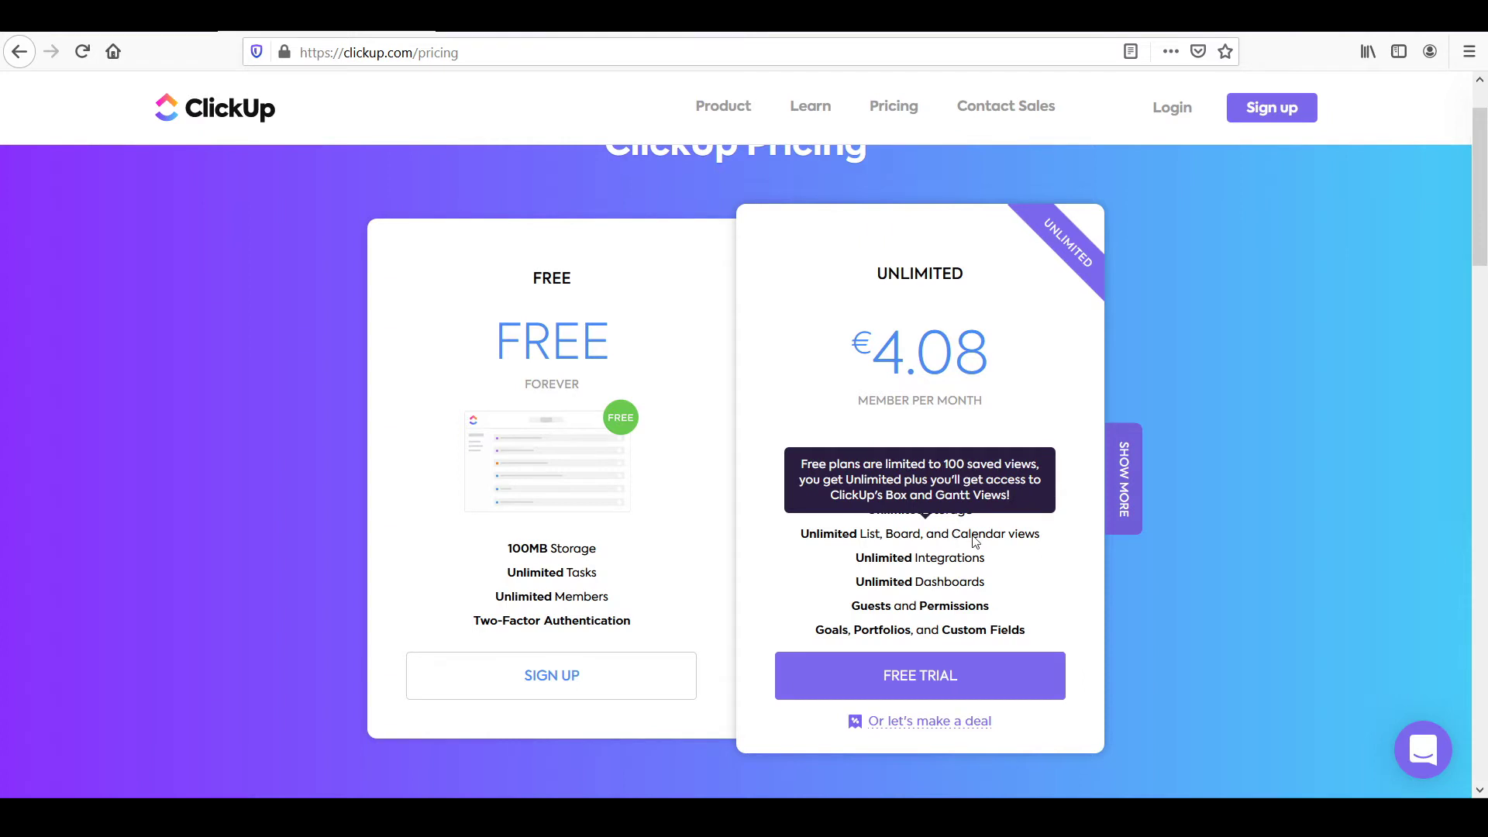
{"action": "mouse_move", "coordinate": [974, 562]}
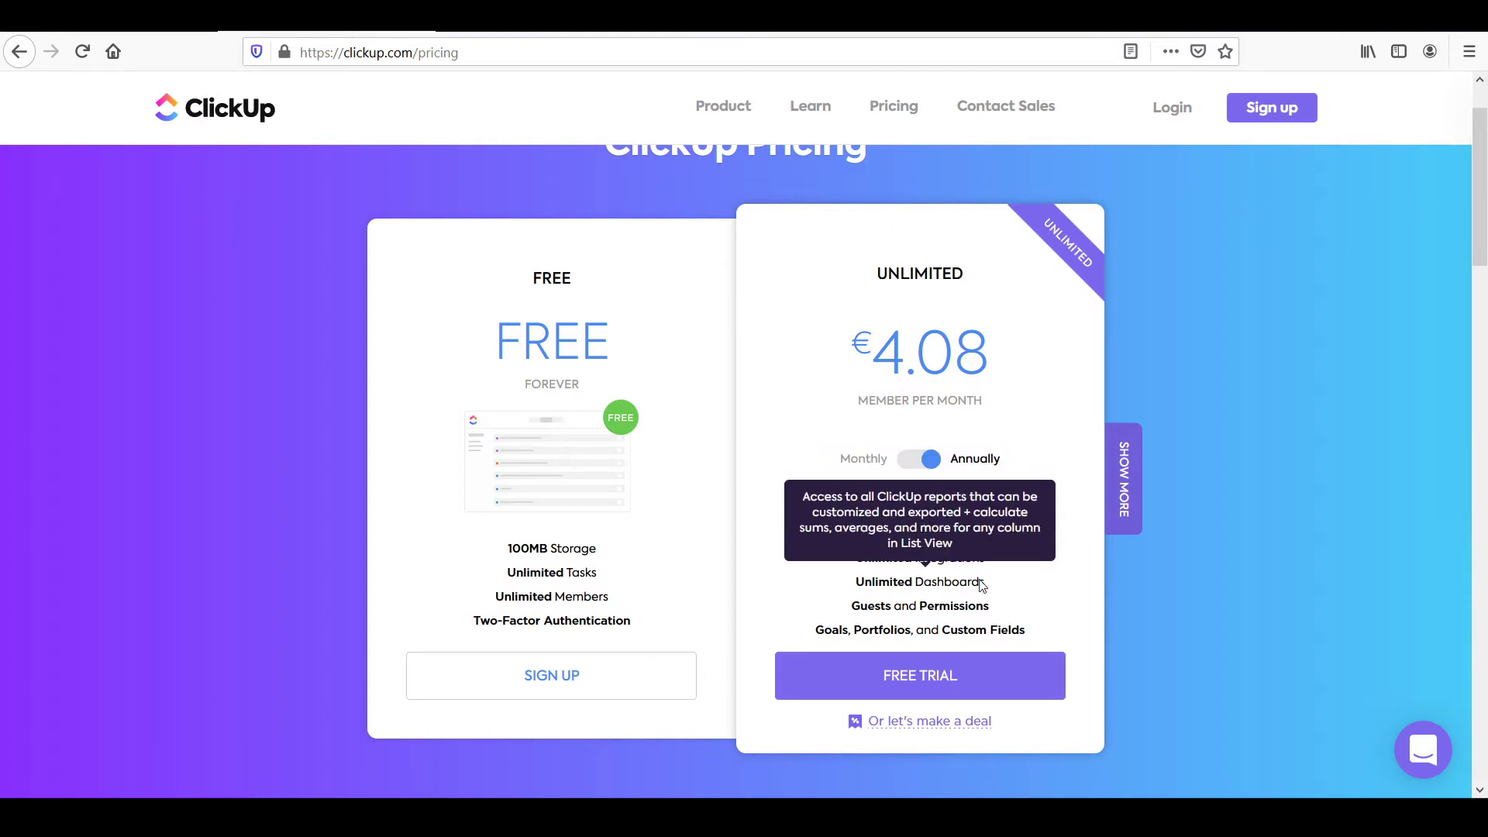
{"action": "mouse_move", "coordinate": [978, 612]}
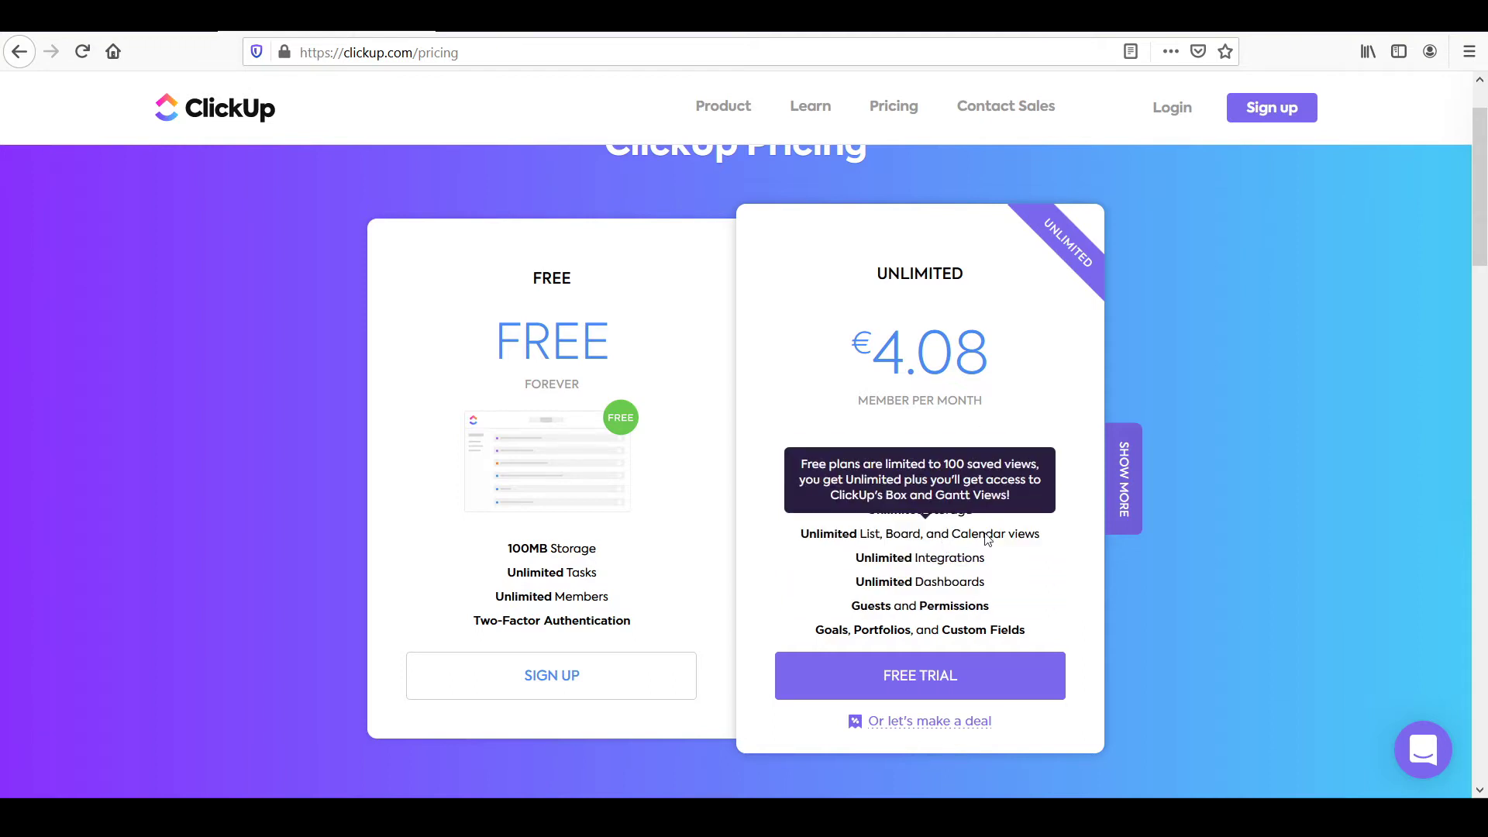
{"action": "scroll", "coordinate": [989, 539], "scroll_direction": "up", "scroll_amount": 3}
{"action": "mouse_move", "coordinate": [961, 469]}
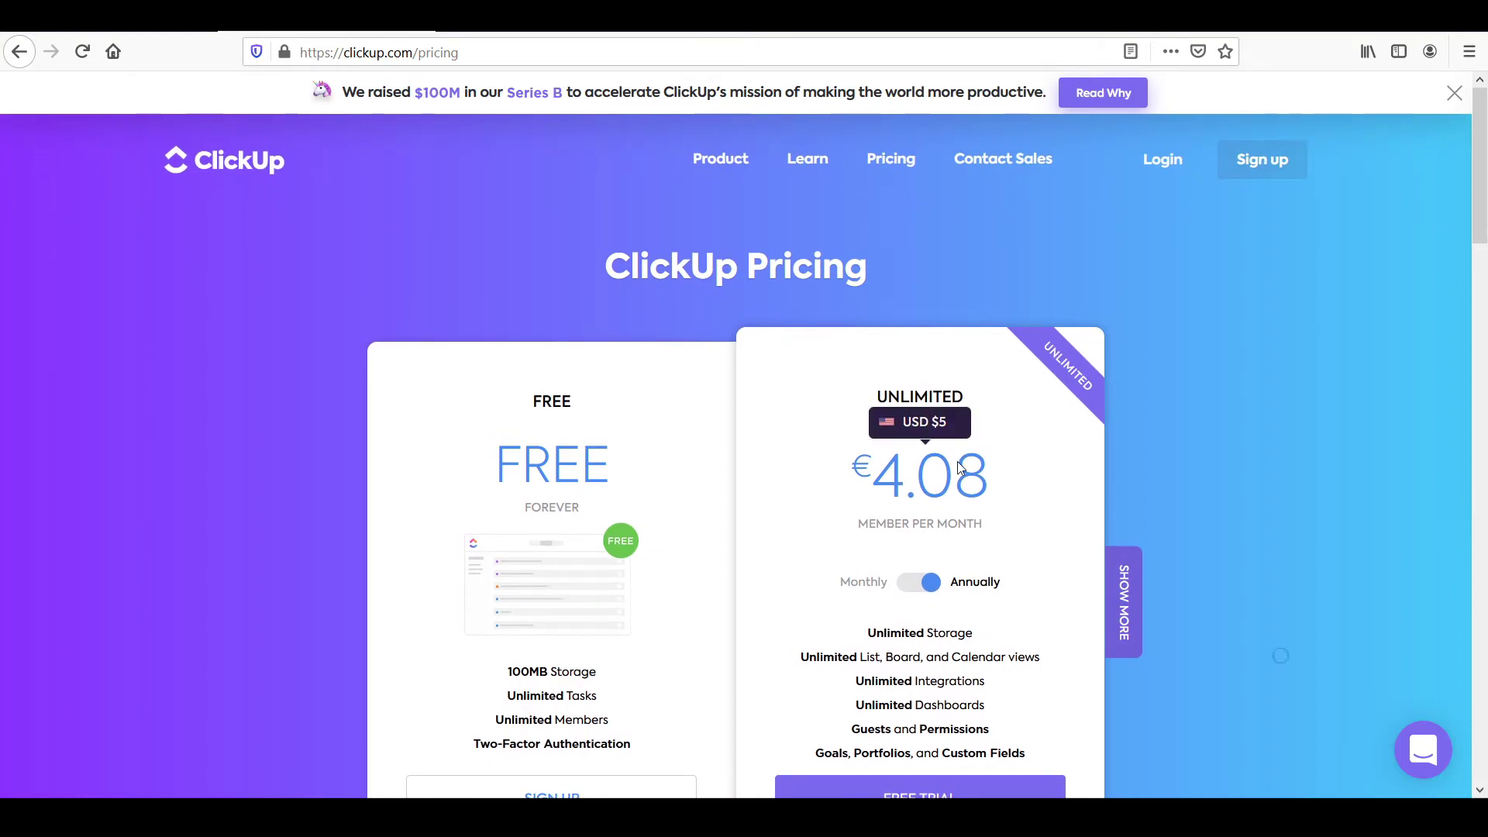
{"action": "scroll", "coordinate": [961, 468], "scroll_direction": "down", "scroll_amount": 1}
{"action": "scroll", "coordinate": [913, 412], "scroll_direction": "down", "scroll_amount": 2}
{"action": "scroll", "coordinate": [913, 413], "scroll_direction": "up", "scroll_amount": 2}
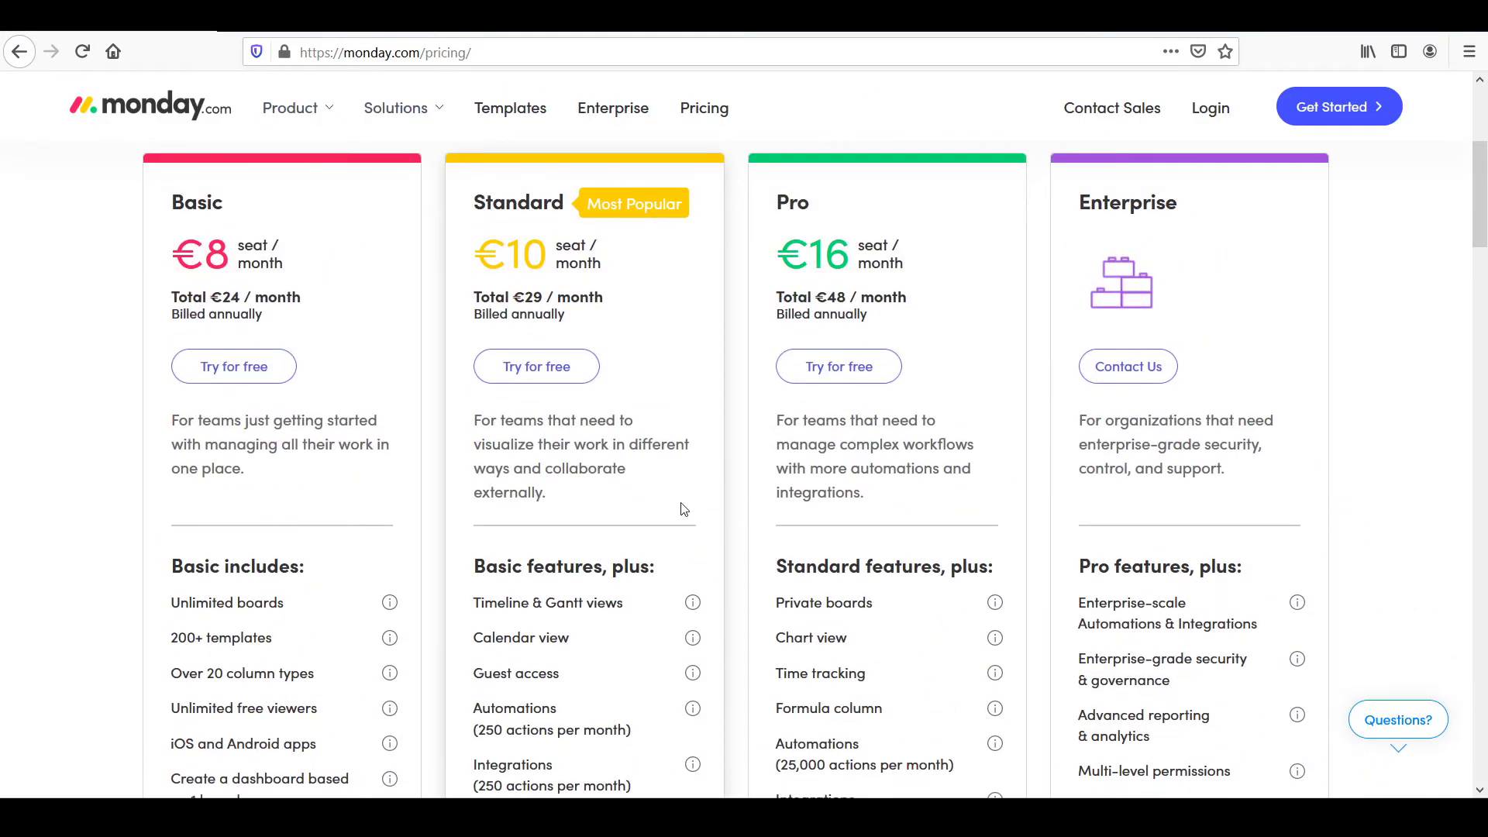
{"action": "scroll", "coordinate": [455, 489], "scroll_direction": "down", "scroll_amount": 2}
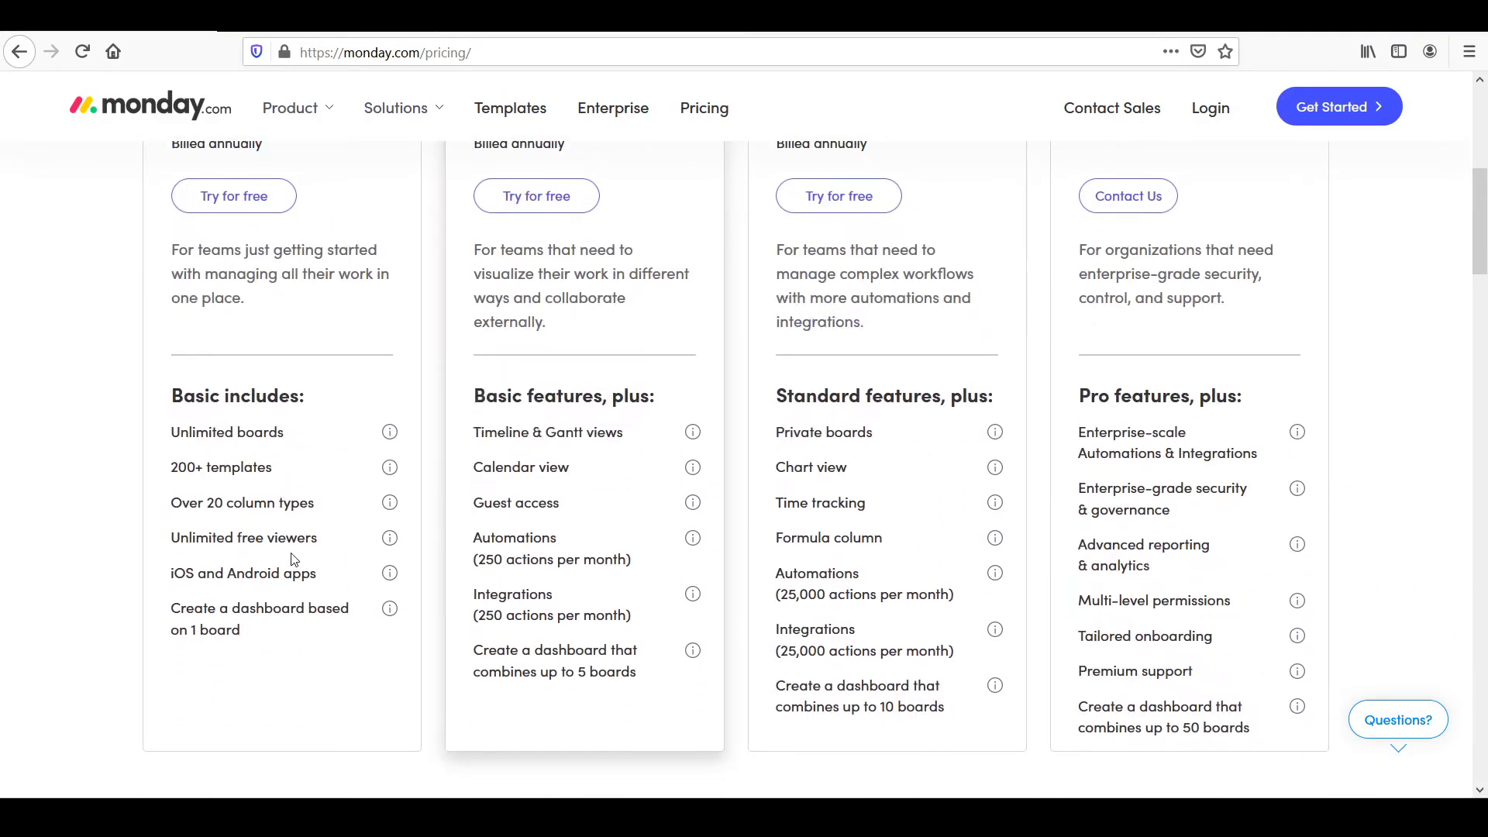
{"action": "scroll", "coordinate": [359, 555], "scroll_direction": "up", "scroll_amount": 2}
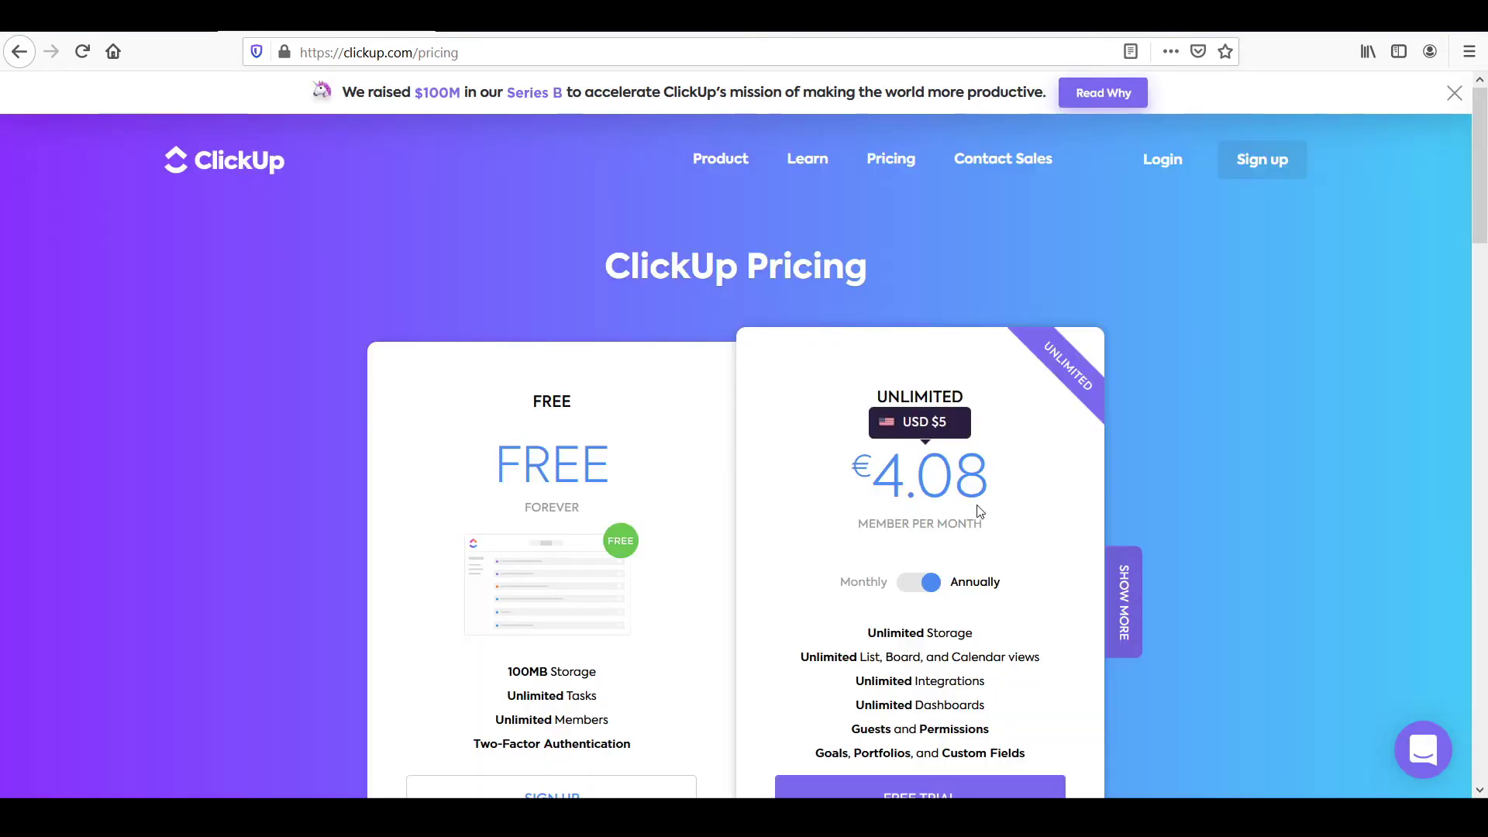
{"action": "scroll", "coordinate": [980, 527], "scroll_direction": "down", "scroll_amount": 3}
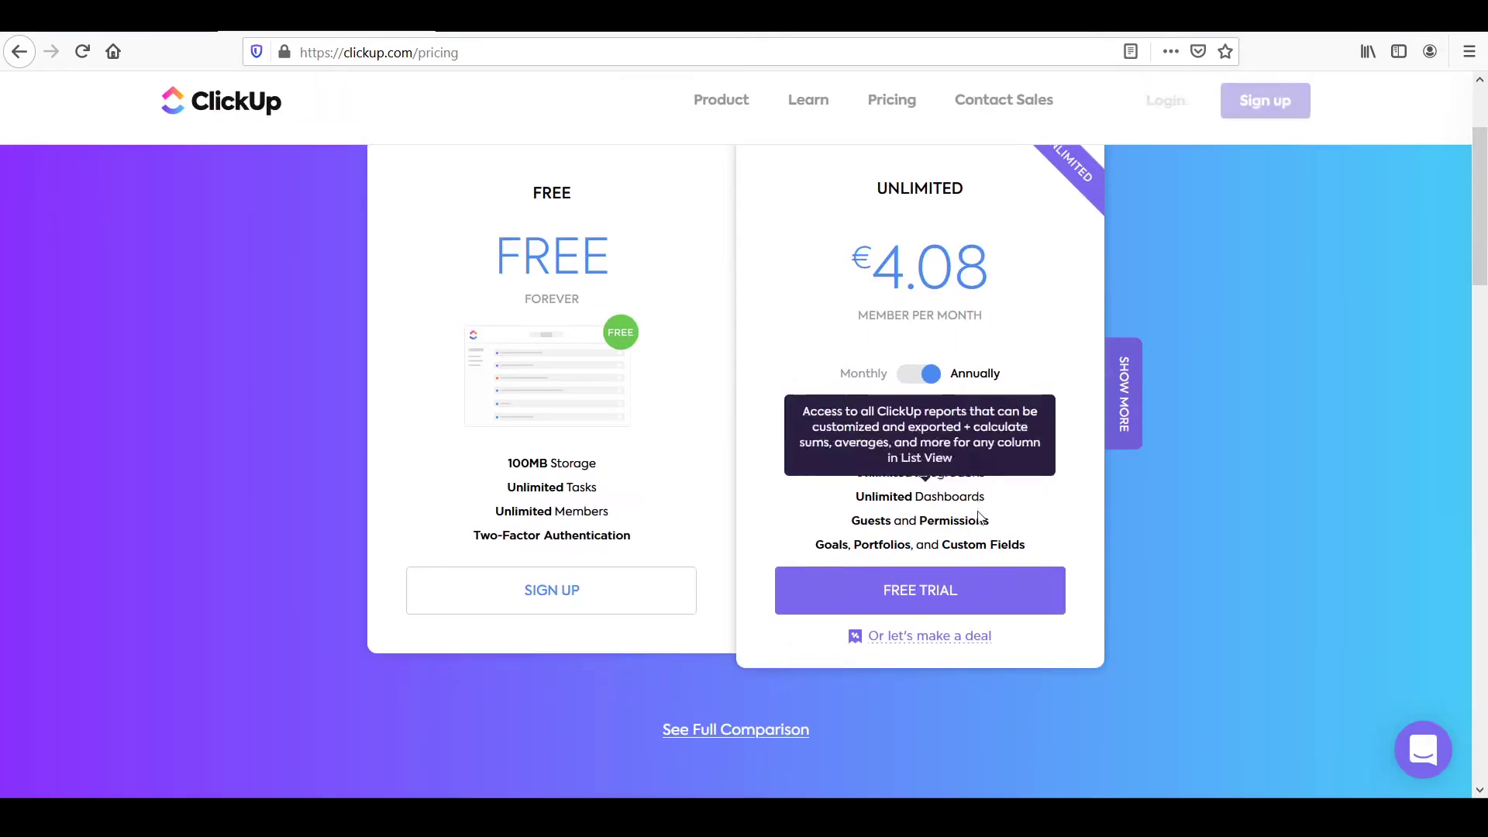
{"action": "mouse_move", "coordinate": [958, 460]}
{"action": "mouse_move", "coordinate": [958, 486]}
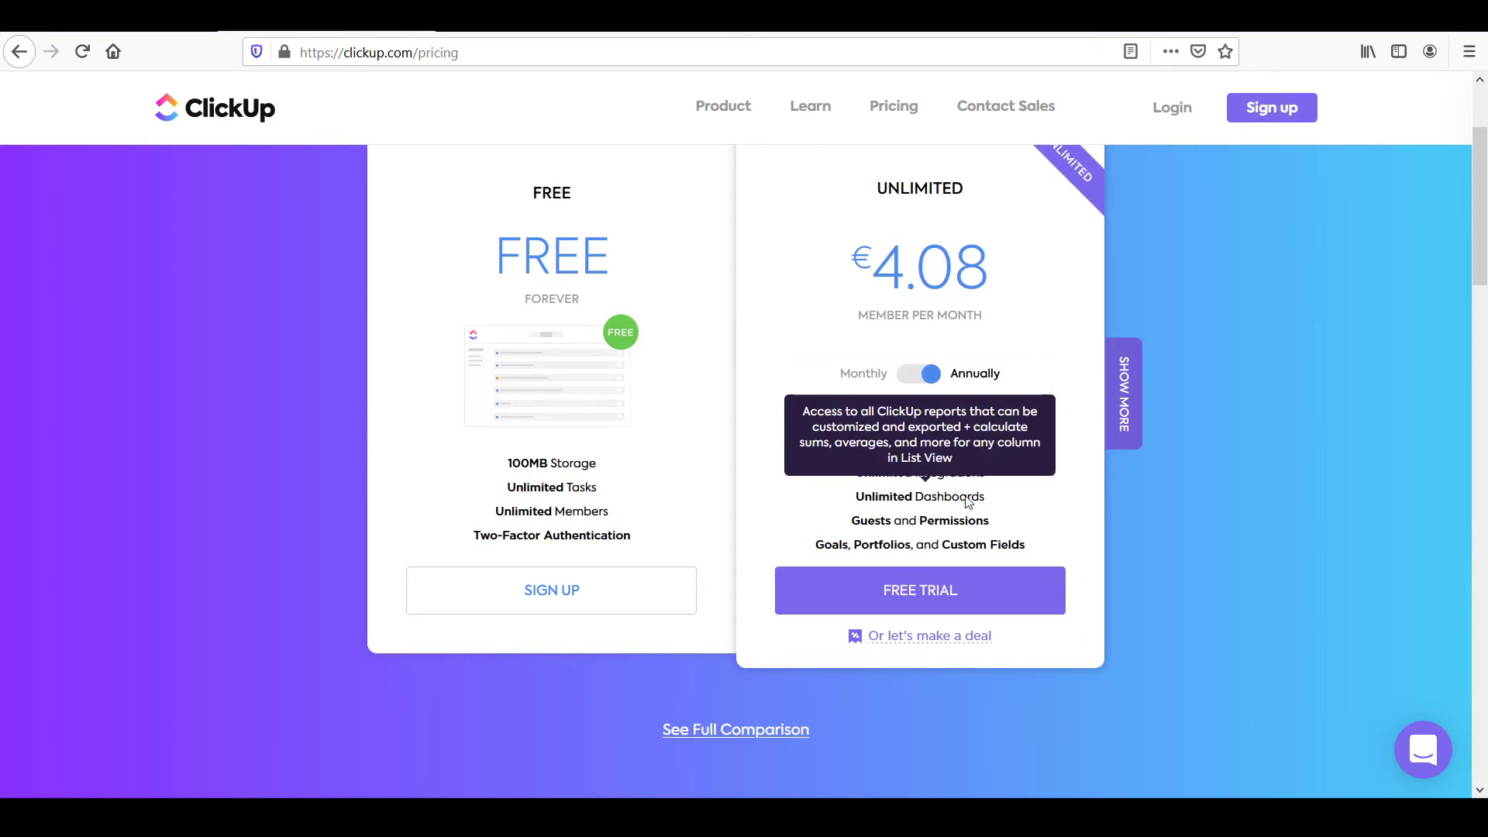
Scroll through both pricing pages, finishing on monday.com's Basic, Standard, Pro and Enterprise tiers
{"action": "mouse_move", "coordinate": [954, 410]}
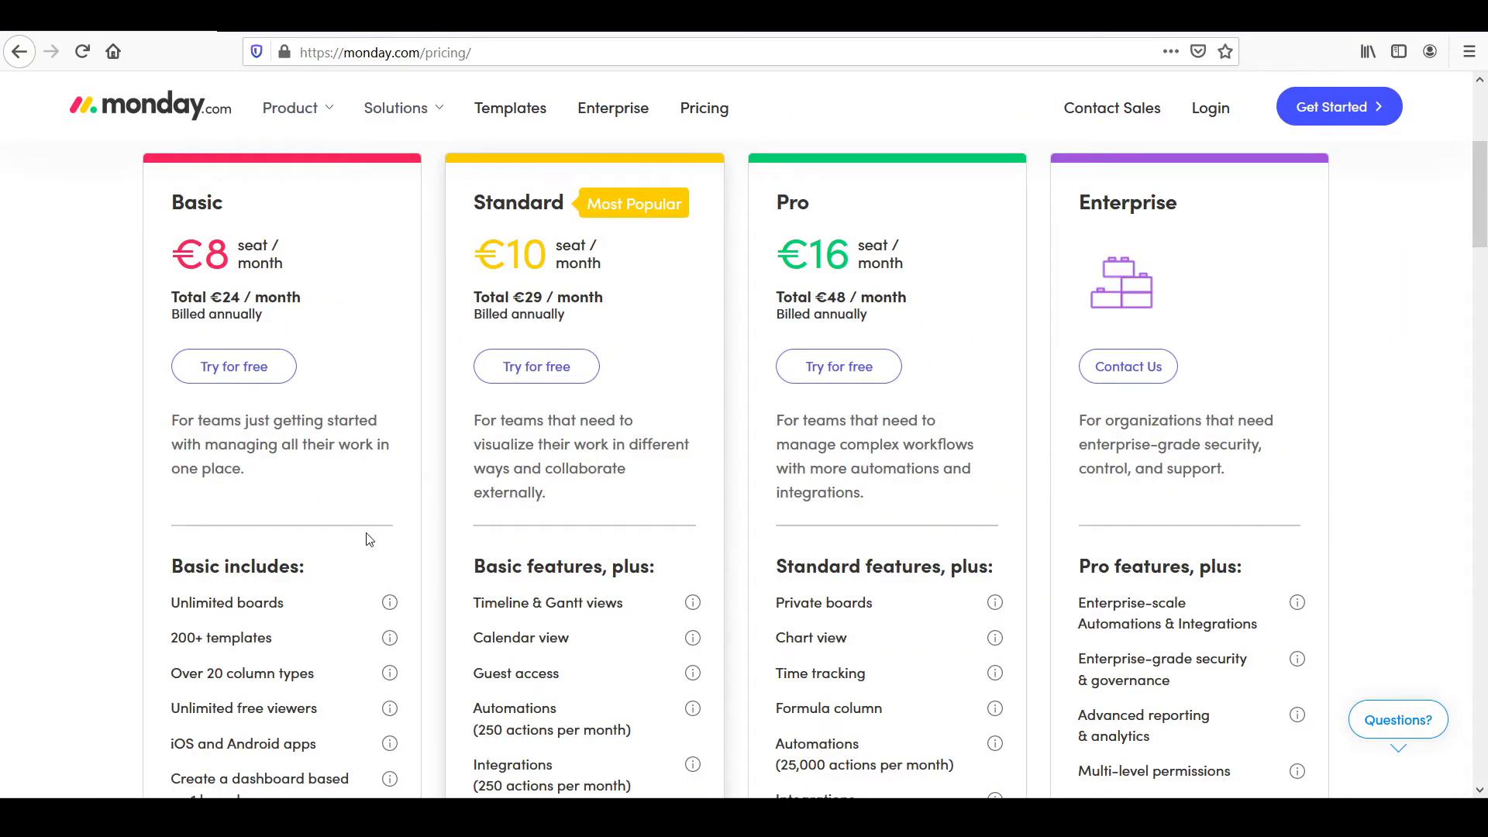
{"action": "scroll", "coordinate": [336, 505], "scroll_direction": "down", "scroll_amount": 1}
{"action": "scroll", "coordinate": [336, 506], "scroll_direction": "down", "scroll_amount": 1}
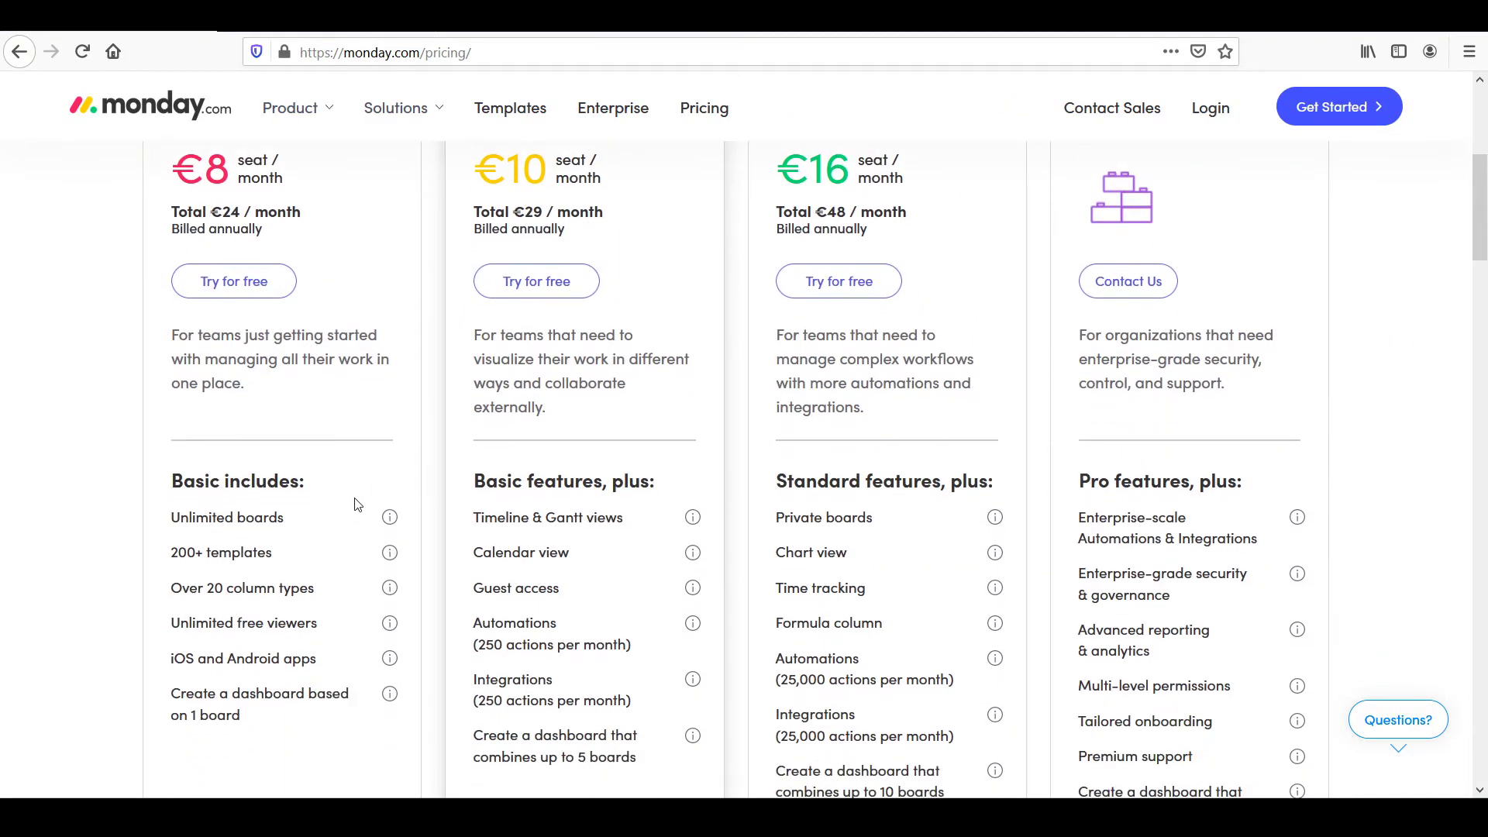
{"action": "scroll", "coordinate": [628, 506], "scroll_direction": "down", "scroll_amount": 3}
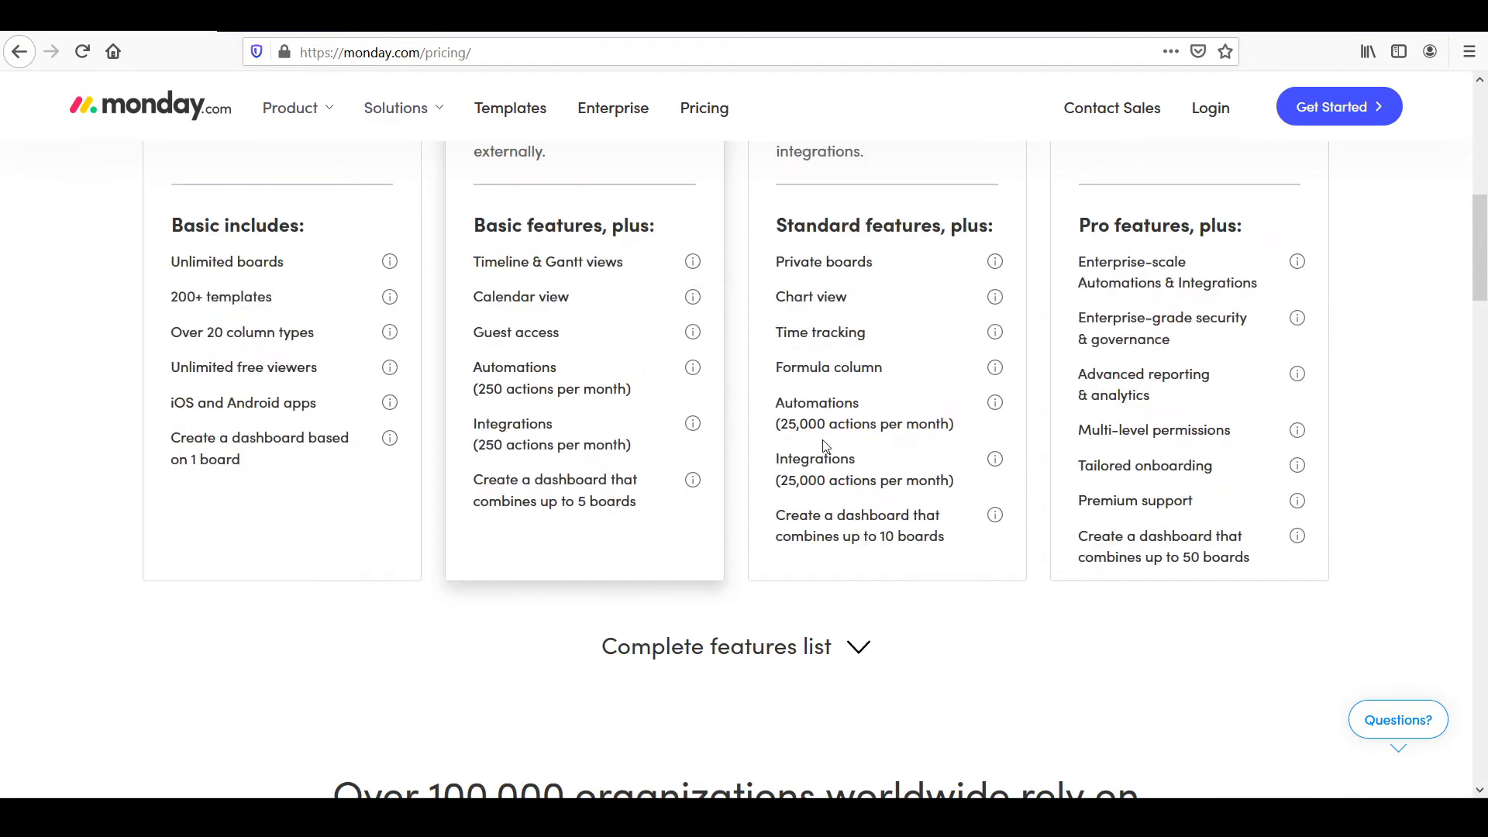
{"action": "scroll", "coordinate": [415, 555], "scroll_direction": "up", "scroll_amount": 5}
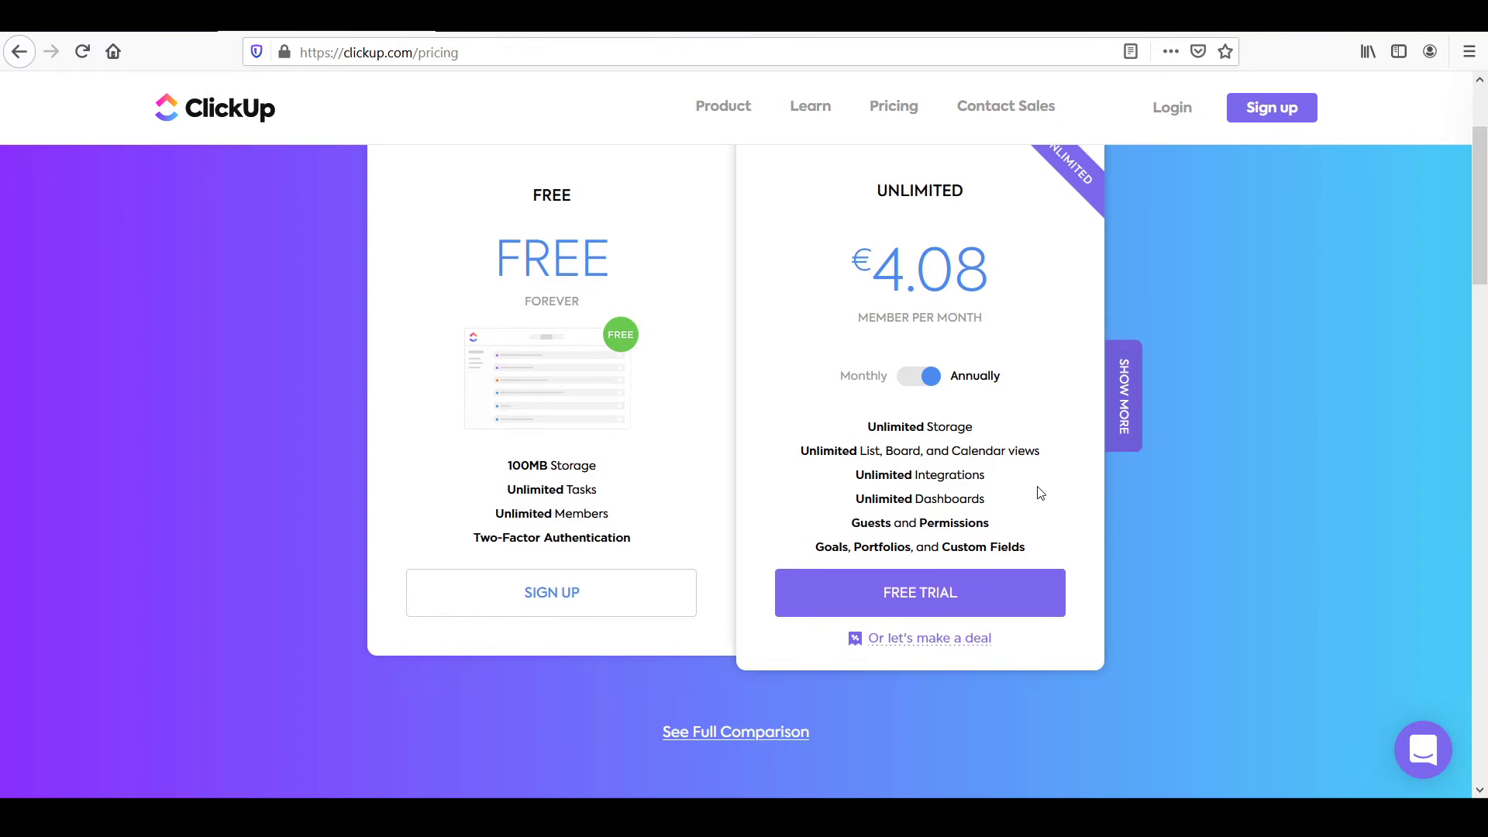
{"action": "scroll", "coordinate": [1039, 493], "scroll_direction": "up", "scroll_amount": 3}
{"action": "mouse_move", "coordinate": [872, 462]}
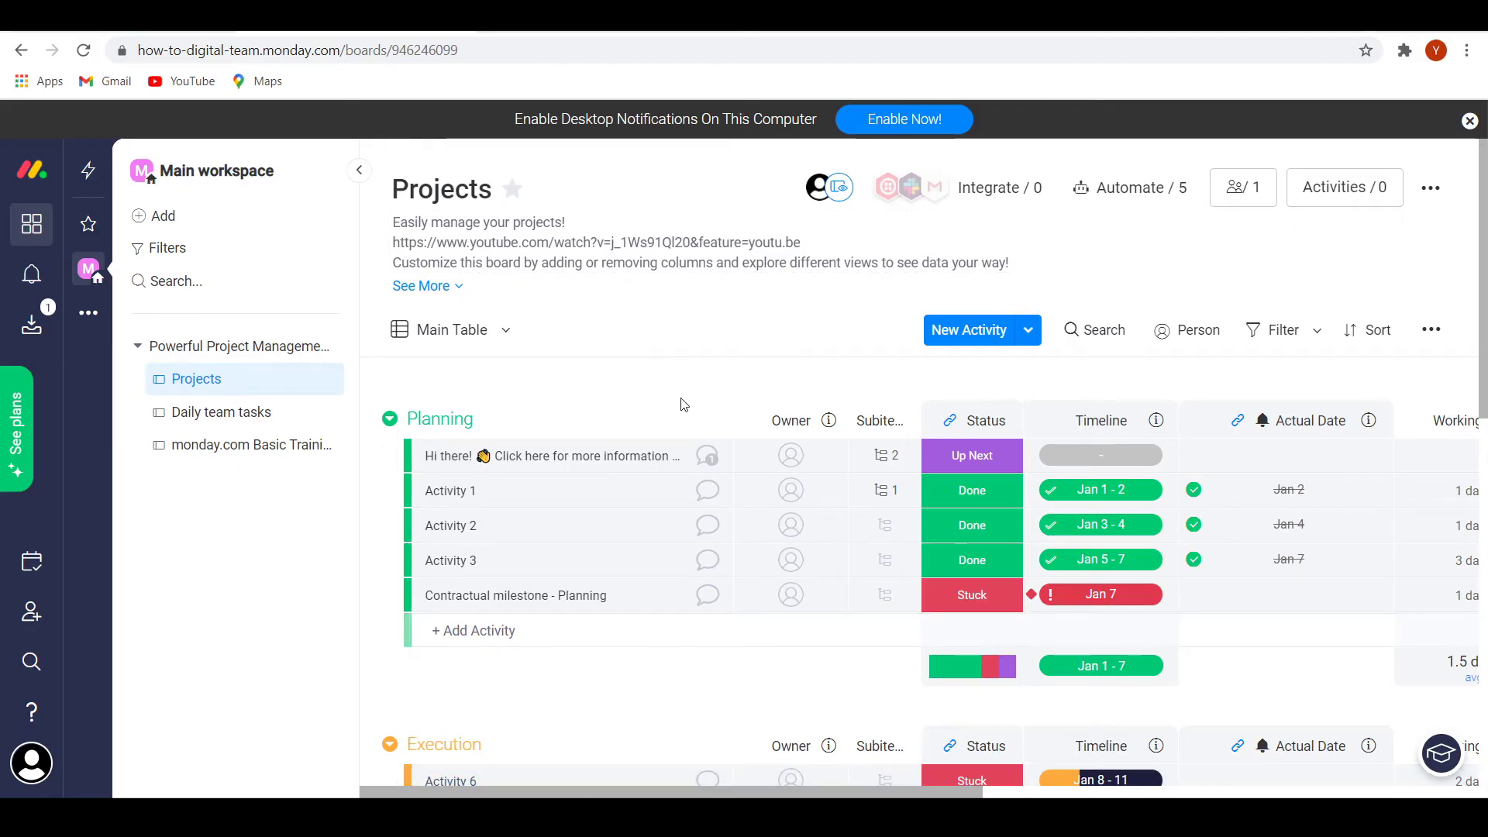
Scroll the Projects board down to the Launch and Closure groups
{"action": "scroll", "coordinate": [751, 462], "scroll_direction": "down", "scroll_amount": 6}
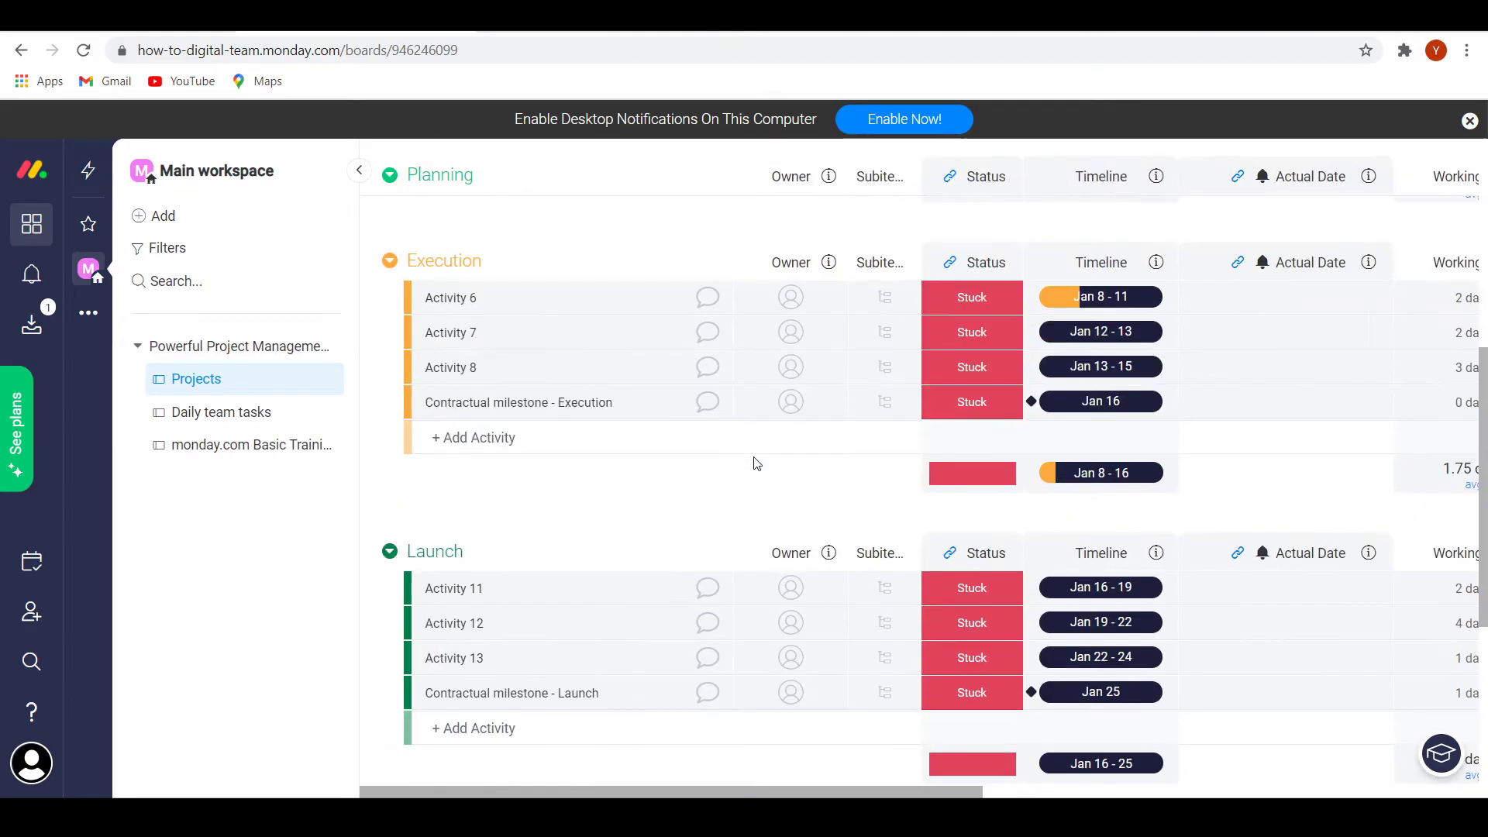
{"action": "scroll", "coordinate": [757, 465], "scroll_direction": "down", "scroll_amount": 5}
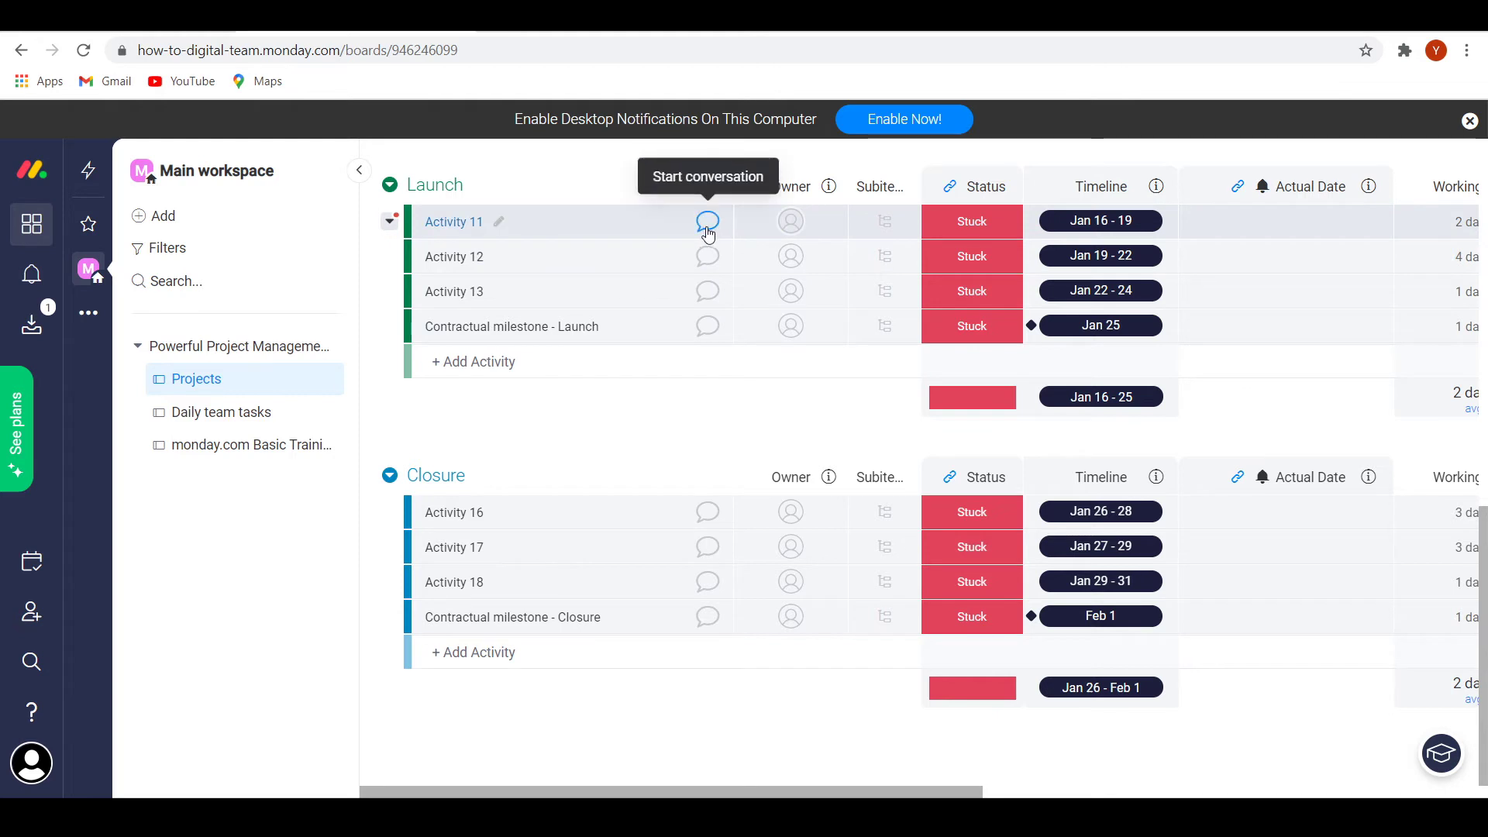
Make the team member Activity 11's owner and change its status from Stuck to Working on it
{"action": "left_click", "coordinate": [784, 223]}
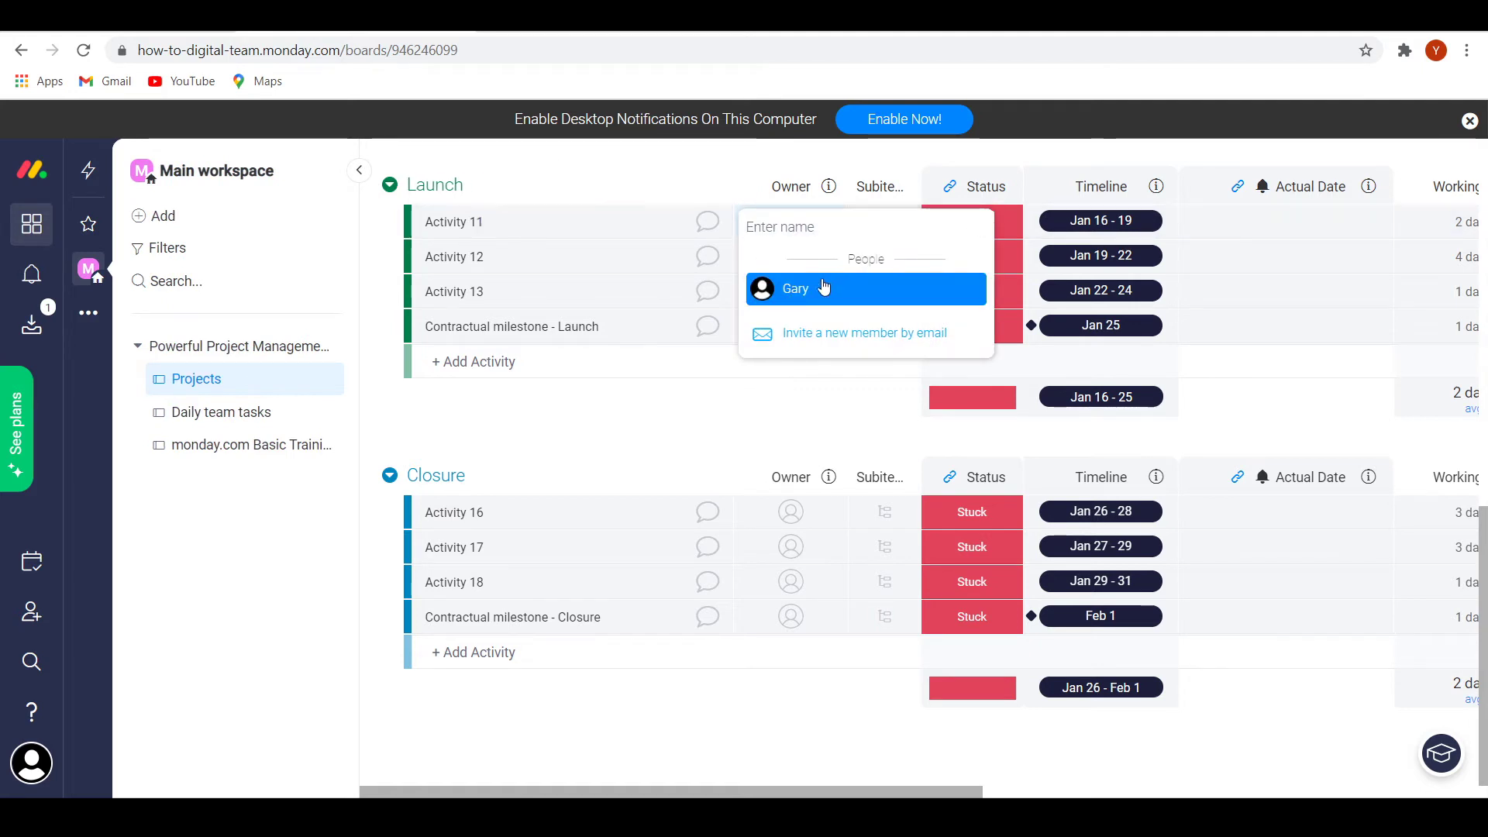
{"action": "left_click", "coordinate": [818, 291]}
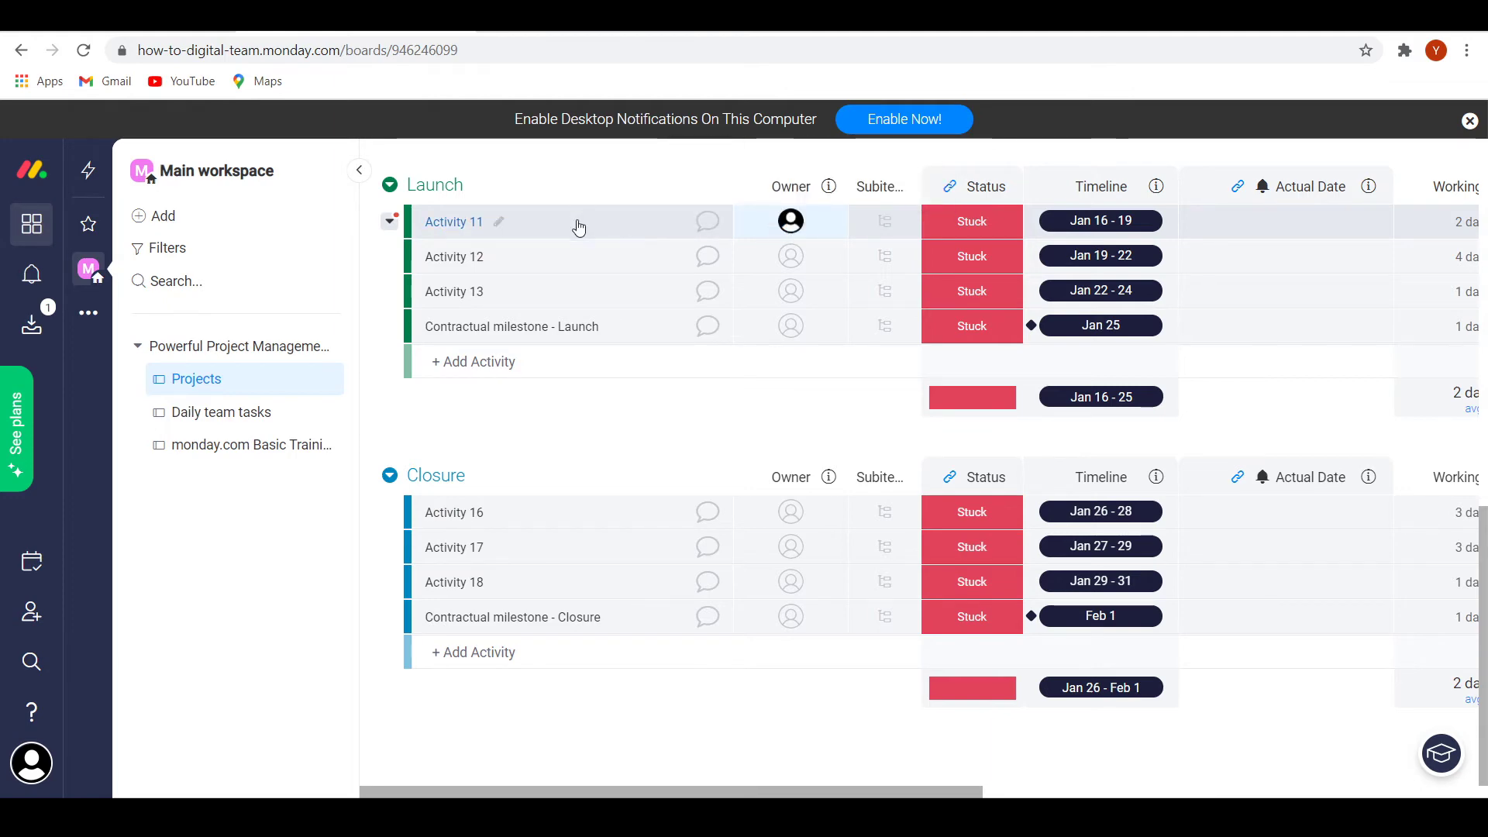
{"action": "scroll", "coordinate": [775, 379], "scroll_direction": "up", "scroll_amount": 2}
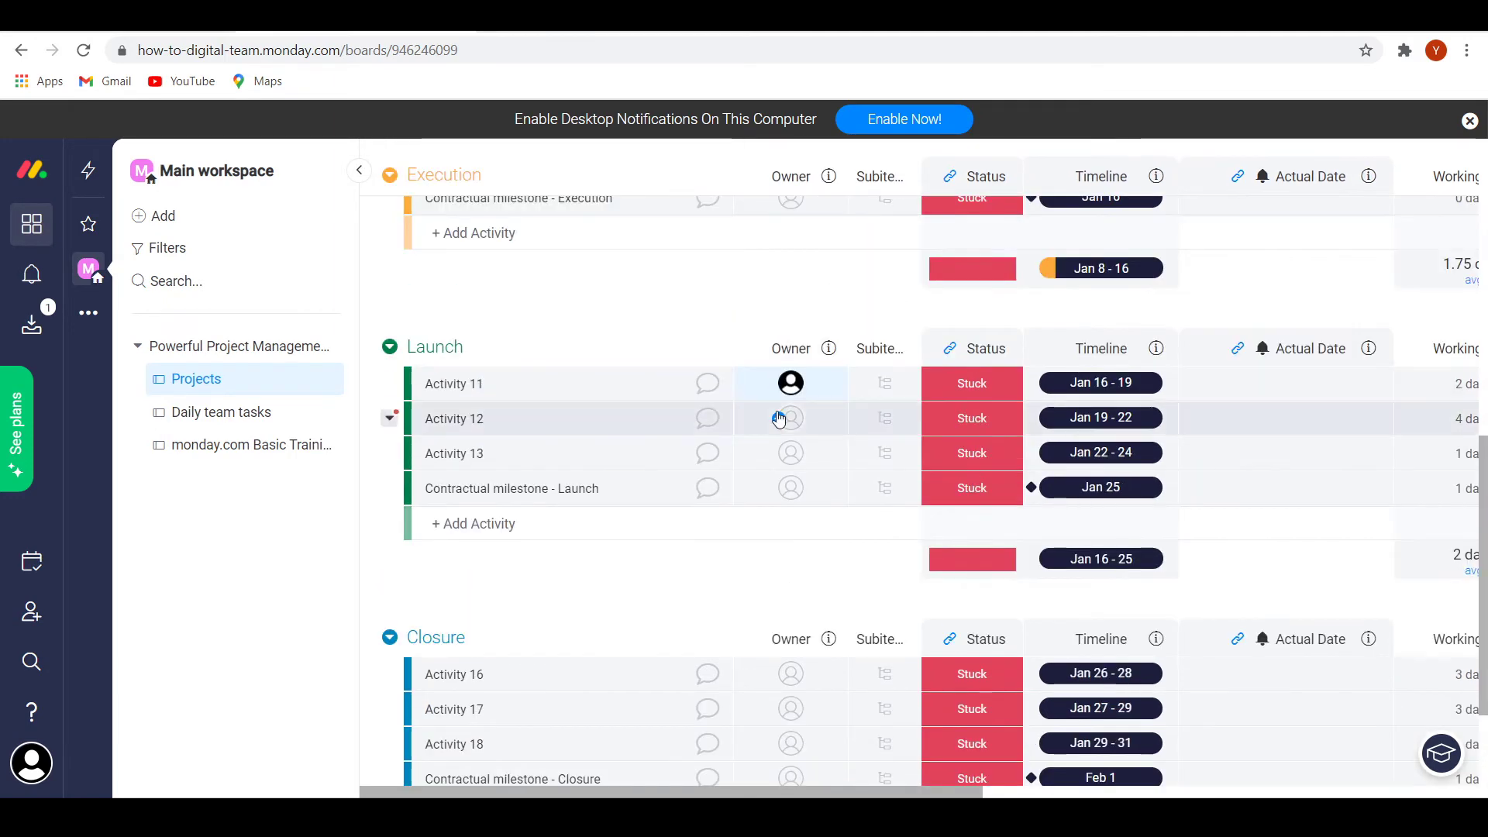
{"action": "left_click", "coordinate": [986, 384]}
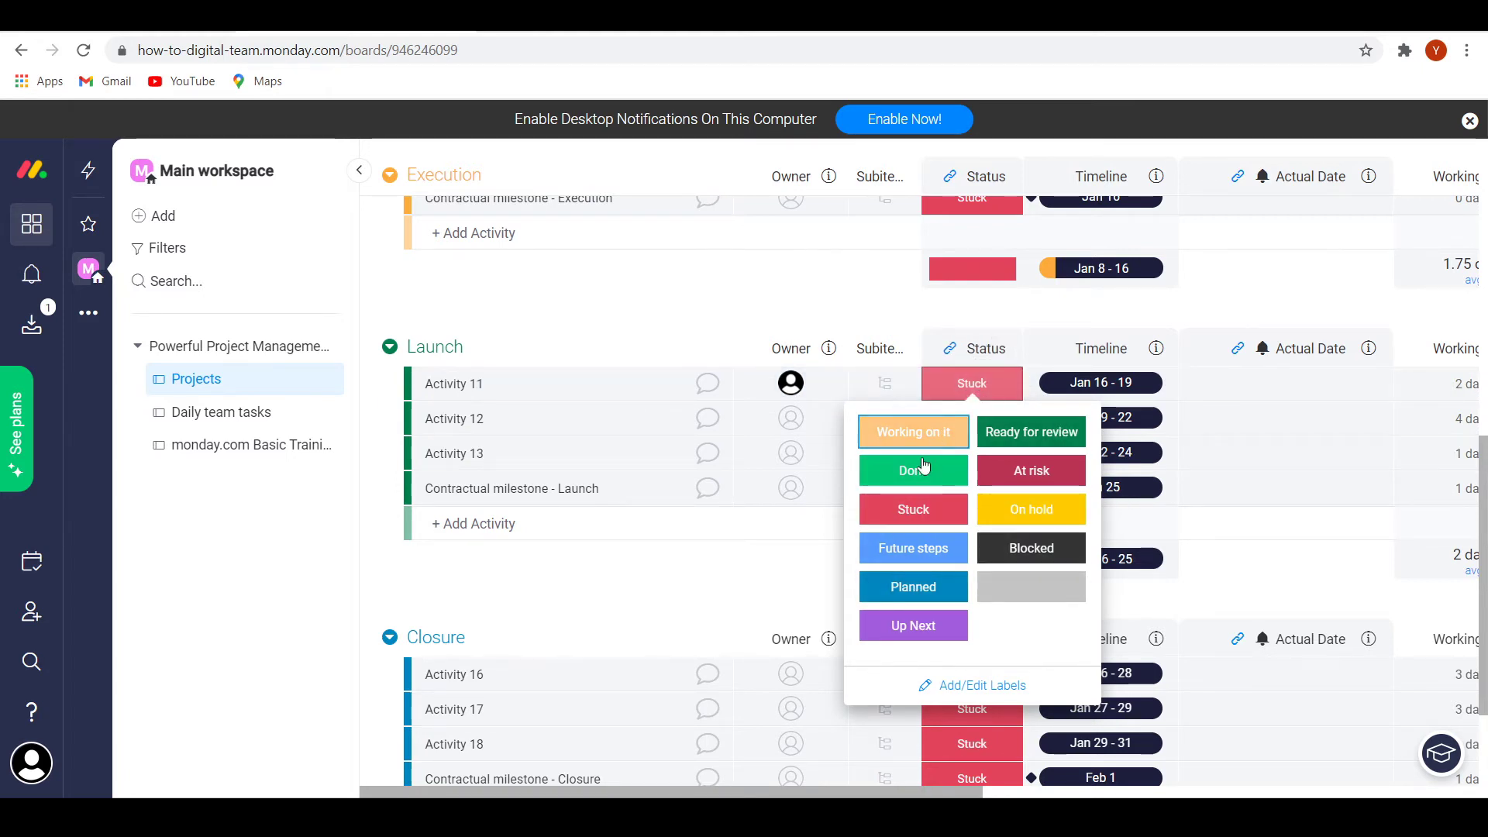
{"action": "left_click", "coordinate": [950, 433]}
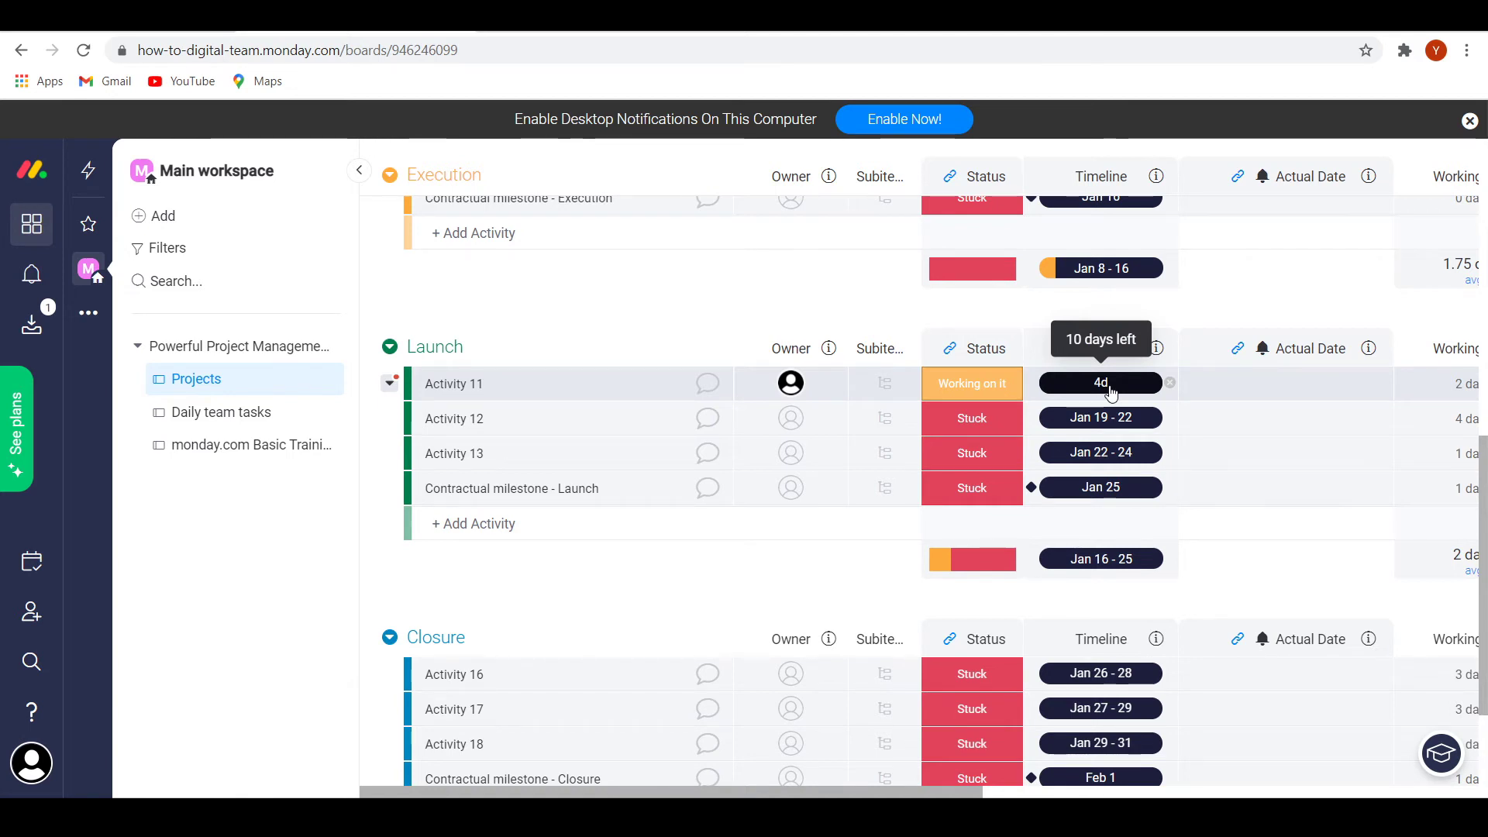
Scroll right through Working days, Planned effort, Effort spent, Effort deficit and Cost columns, then back
{"action": "scroll", "coordinate": [1105, 773], "scroll_direction": "right", "scroll_amount": 3}
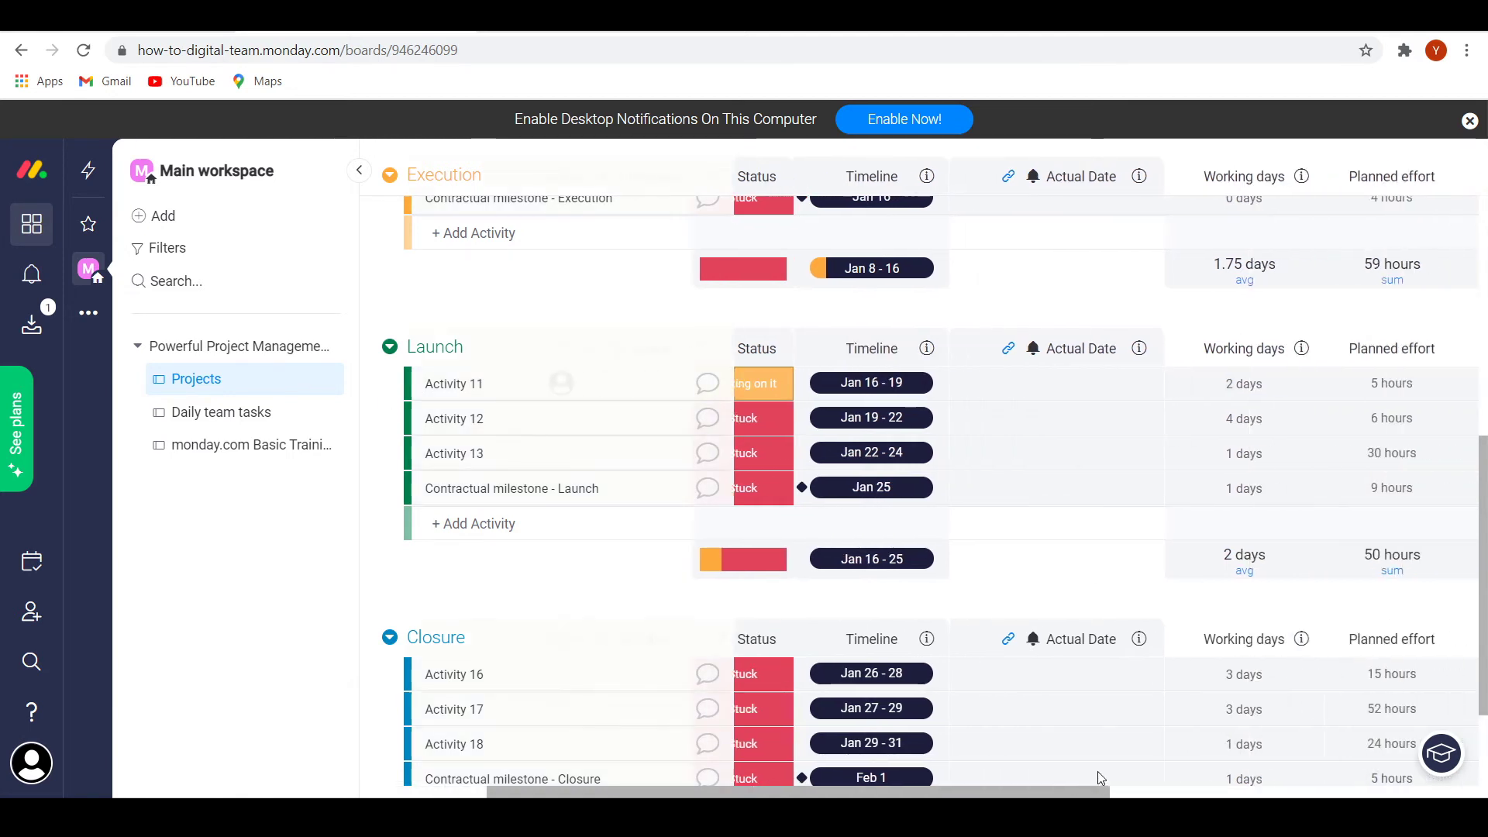
{"action": "scroll", "coordinate": [1105, 778], "scroll_direction": "right", "scroll_amount": 6}
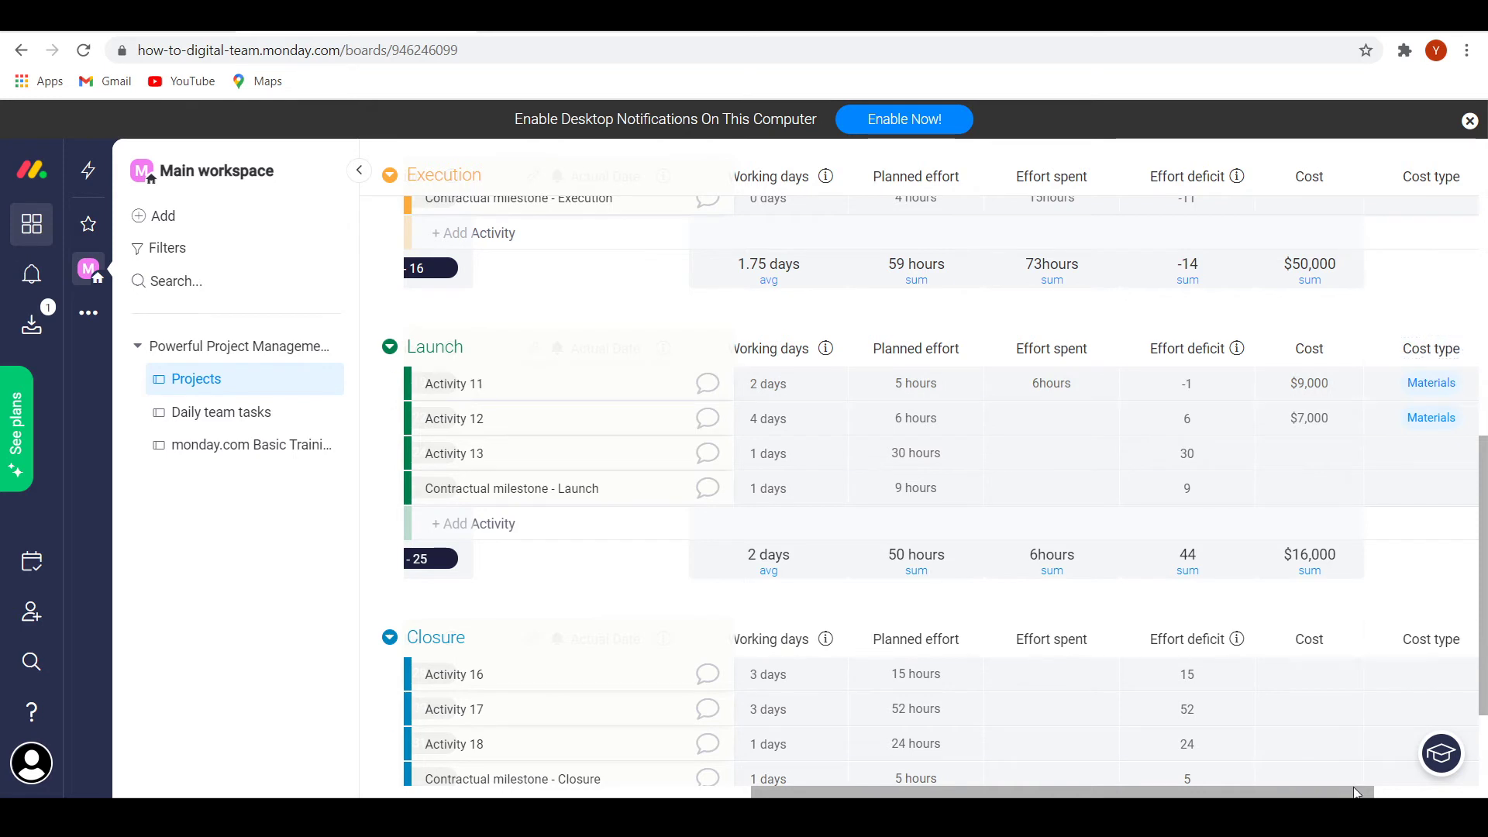
{"action": "scroll", "coordinate": [1382, 604], "scroll_direction": "left", "scroll_amount": 10}
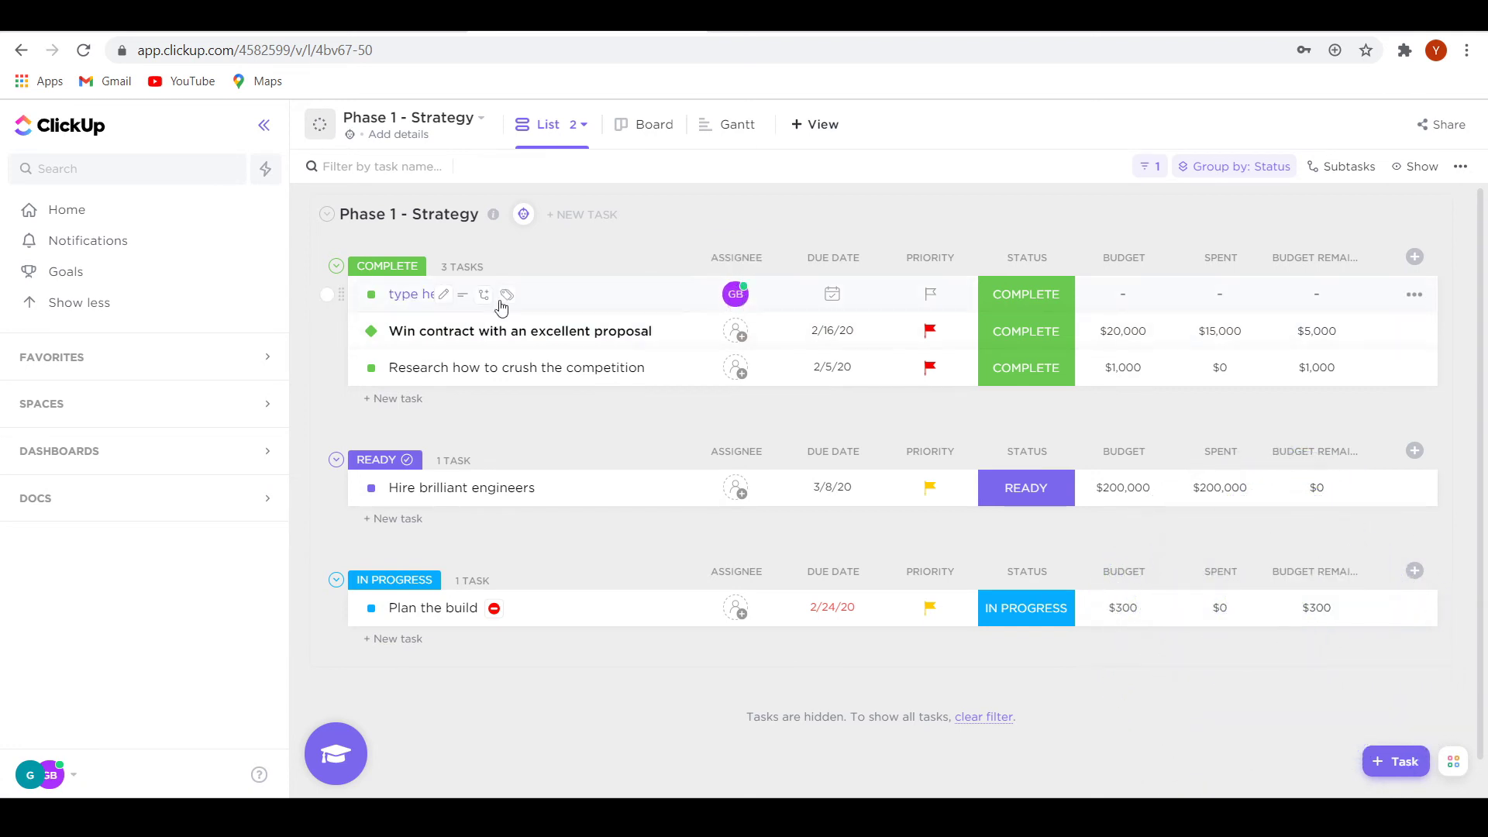
Assign the member to 'Win contract with an excellent proposal' and clear its Urgent priority flag
{"action": "left_click", "coordinate": [736, 331]}
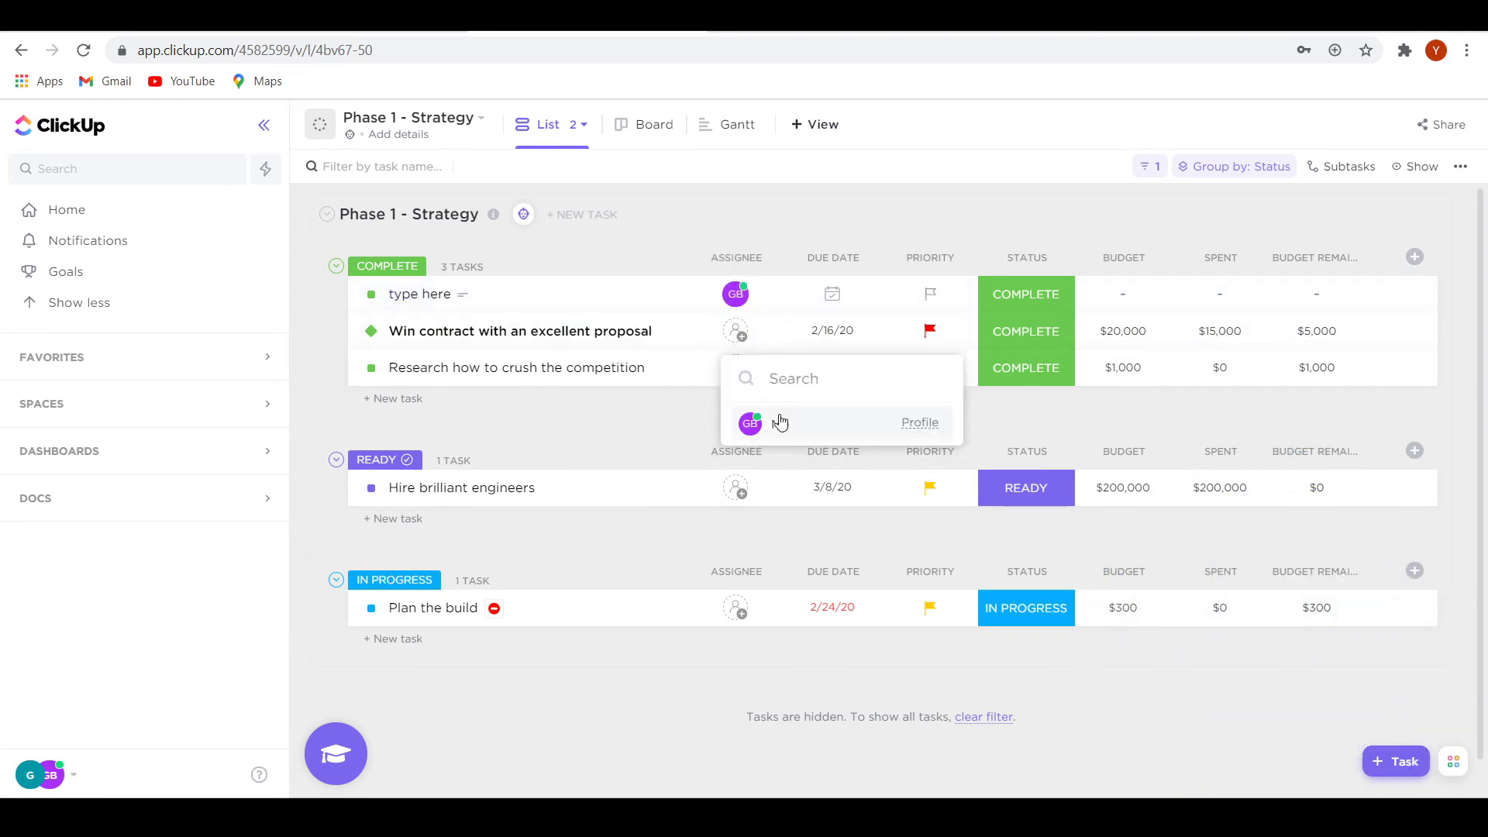
{"action": "left_click", "coordinate": [781, 423]}
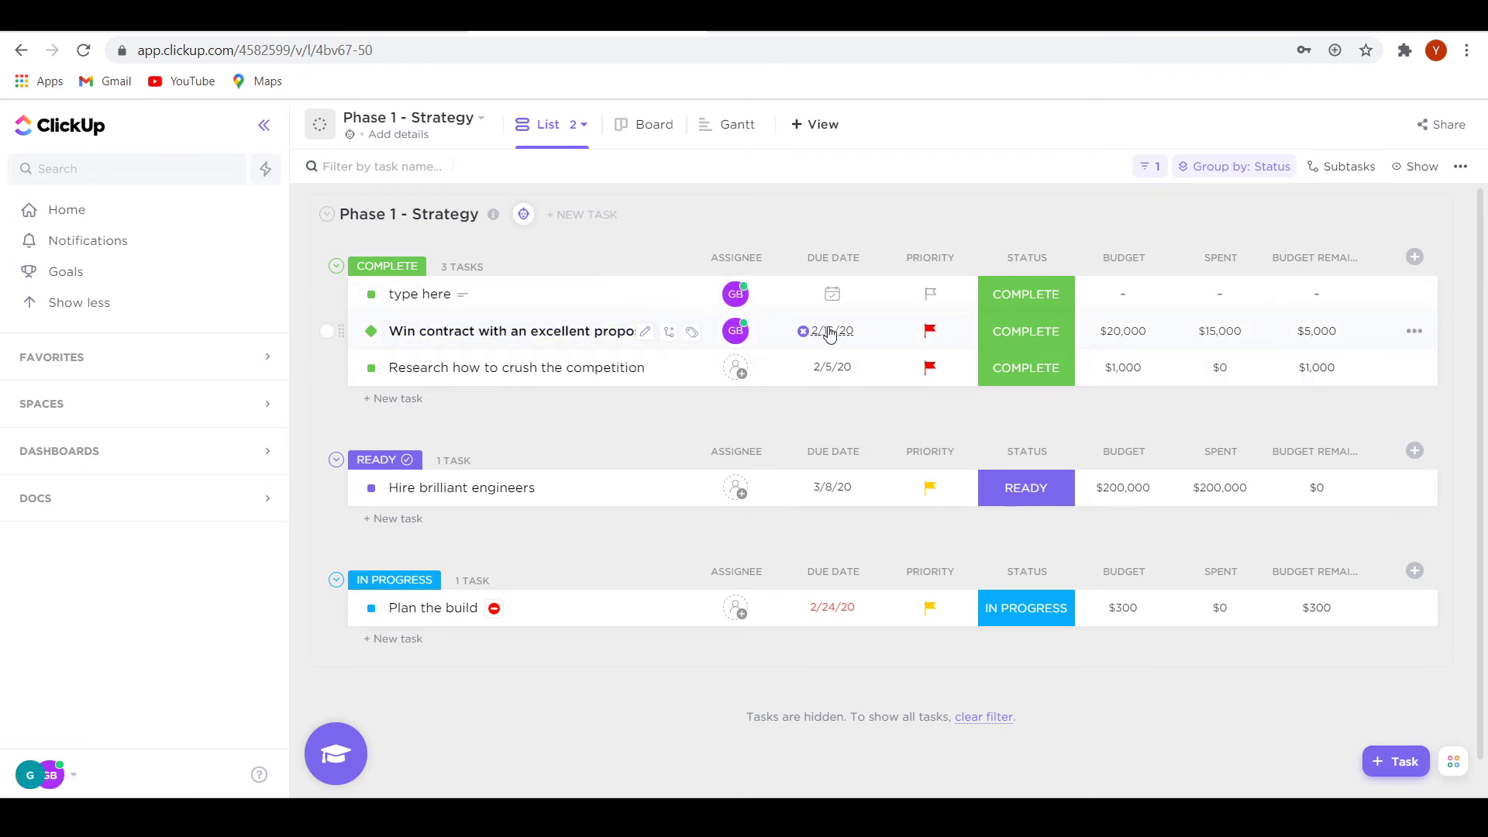
{"action": "left_click", "coordinate": [931, 334]}
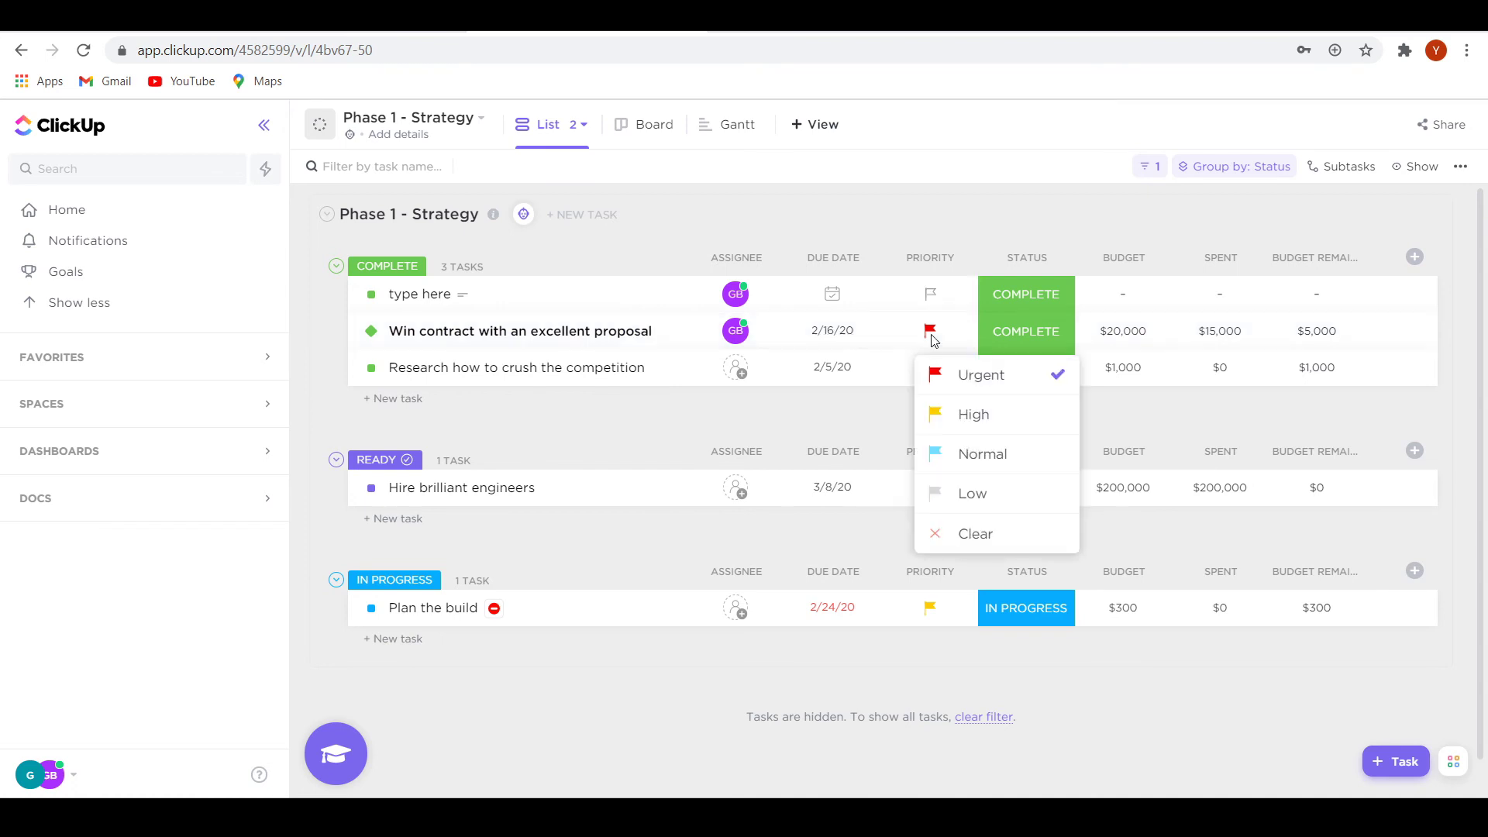
{"action": "left_click", "coordinate": [975, 537]}
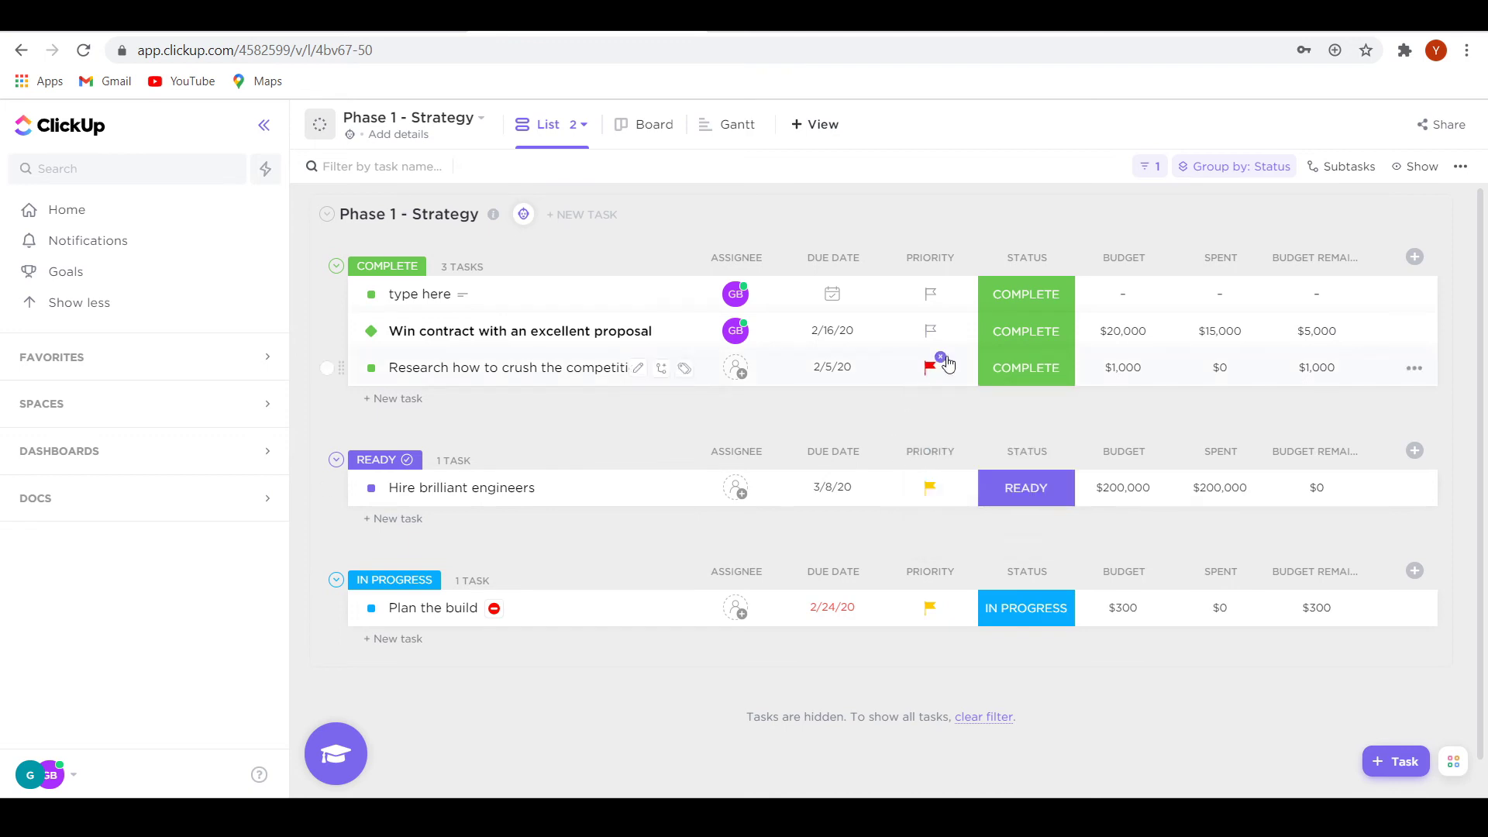
Change the 'Win contract with an excellent proposal' status from COMPLETE to TO DO, then IN PROGRESS
{"action": "left_click", "coordinate": [1023, 339]}
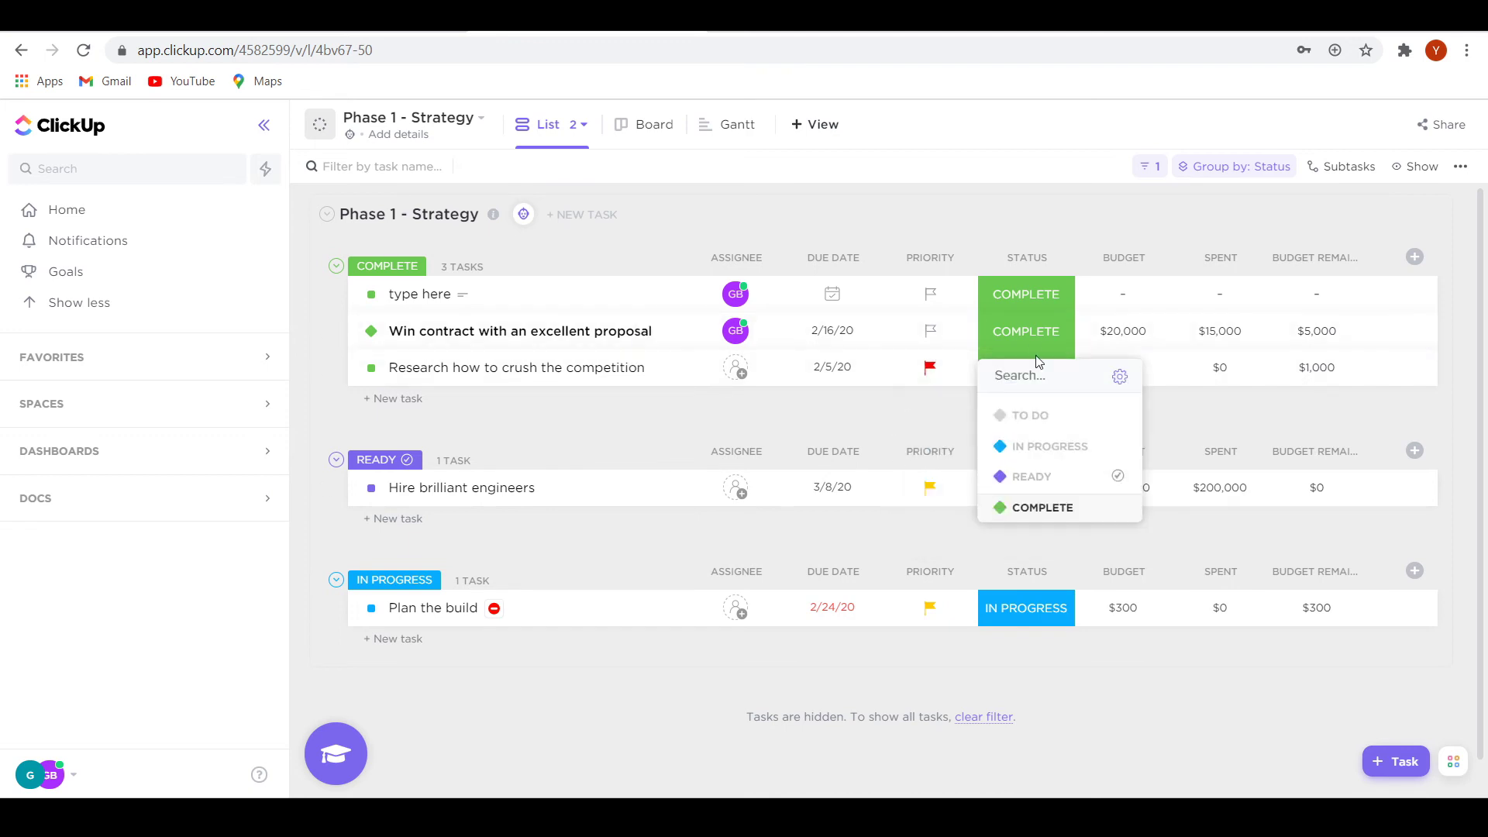
{"action": "left_click", "coordinate": [1048, 418]}
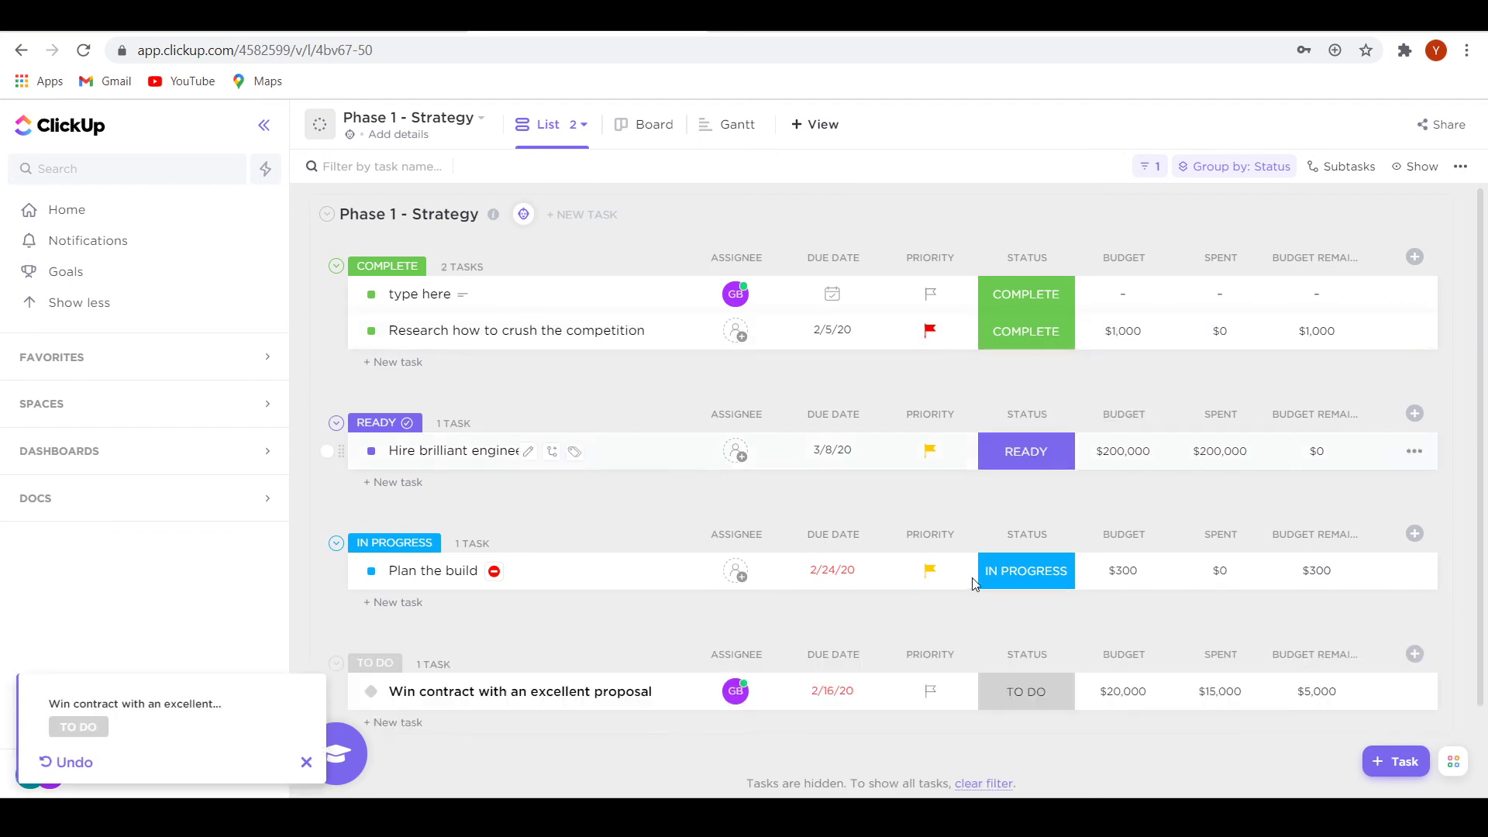
{"action": "scroll", "coordinate": [1031, 620], "scroll_direction": "down", "scroll_amount": 2}
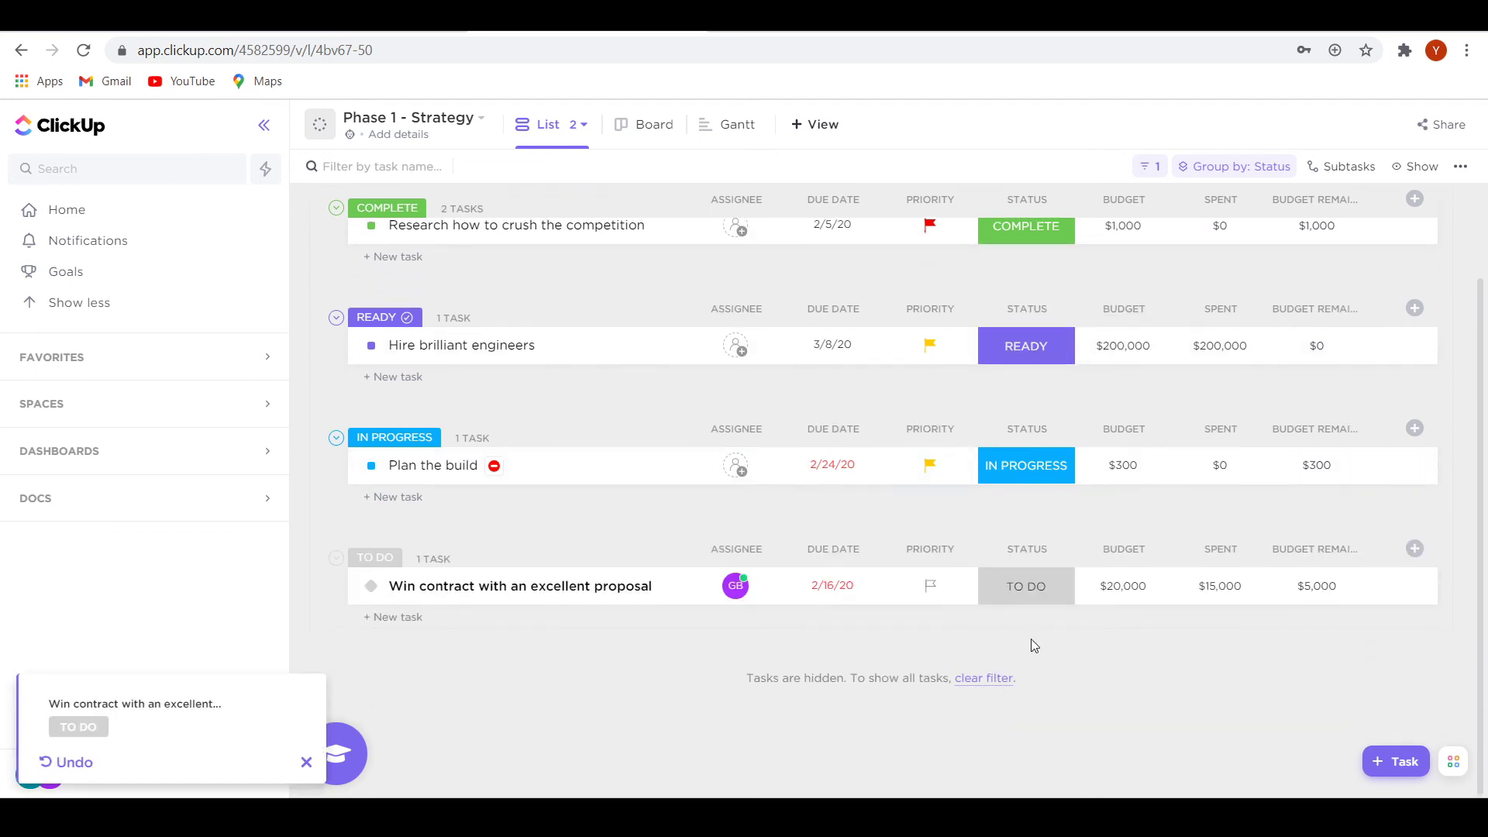
{"action": "left_click", "coordinate": [1038, 595]}
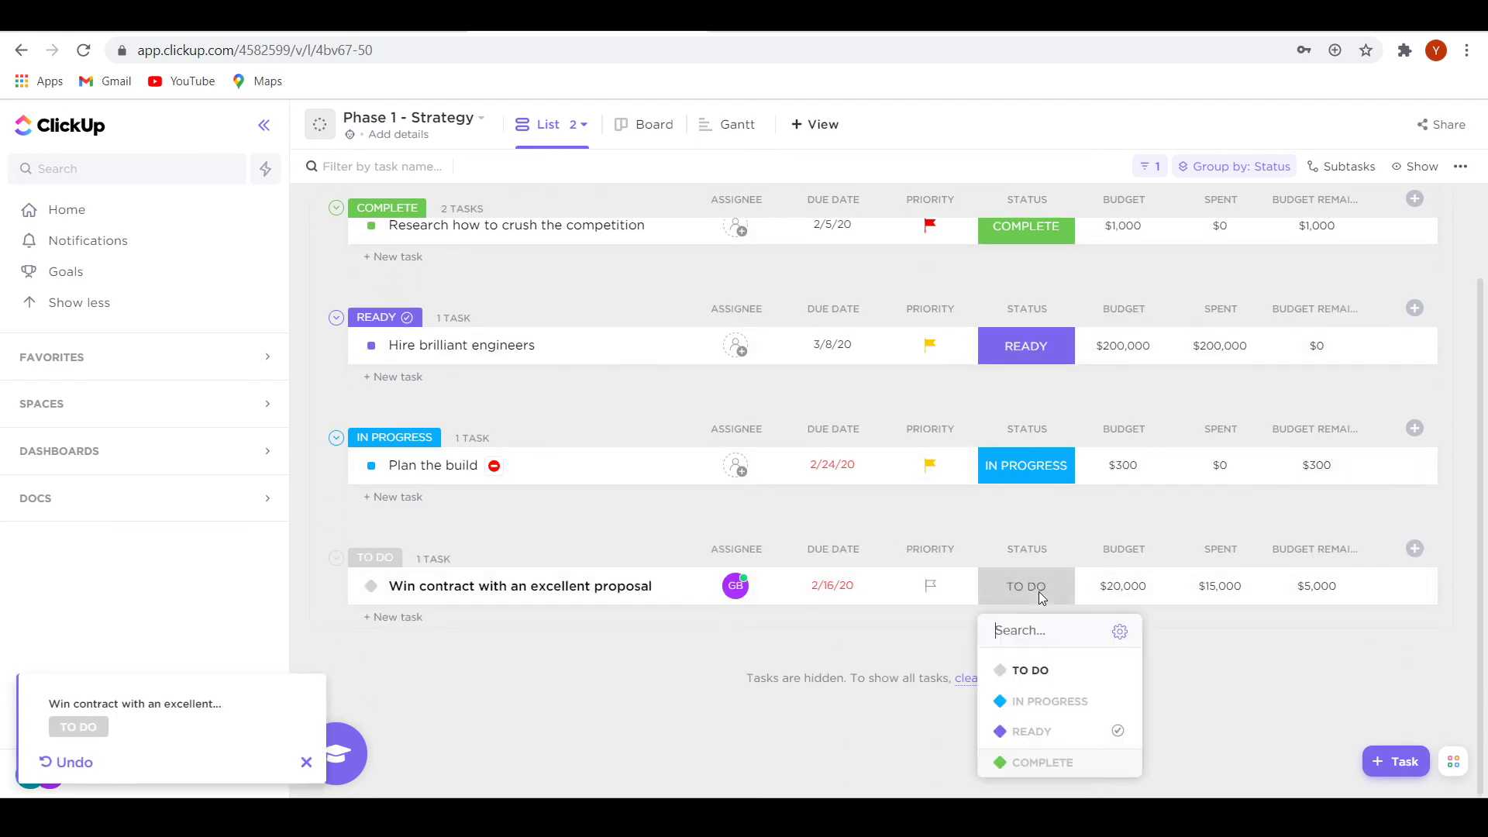
{"action": "left_click", "coordinate": [1059, 700]}
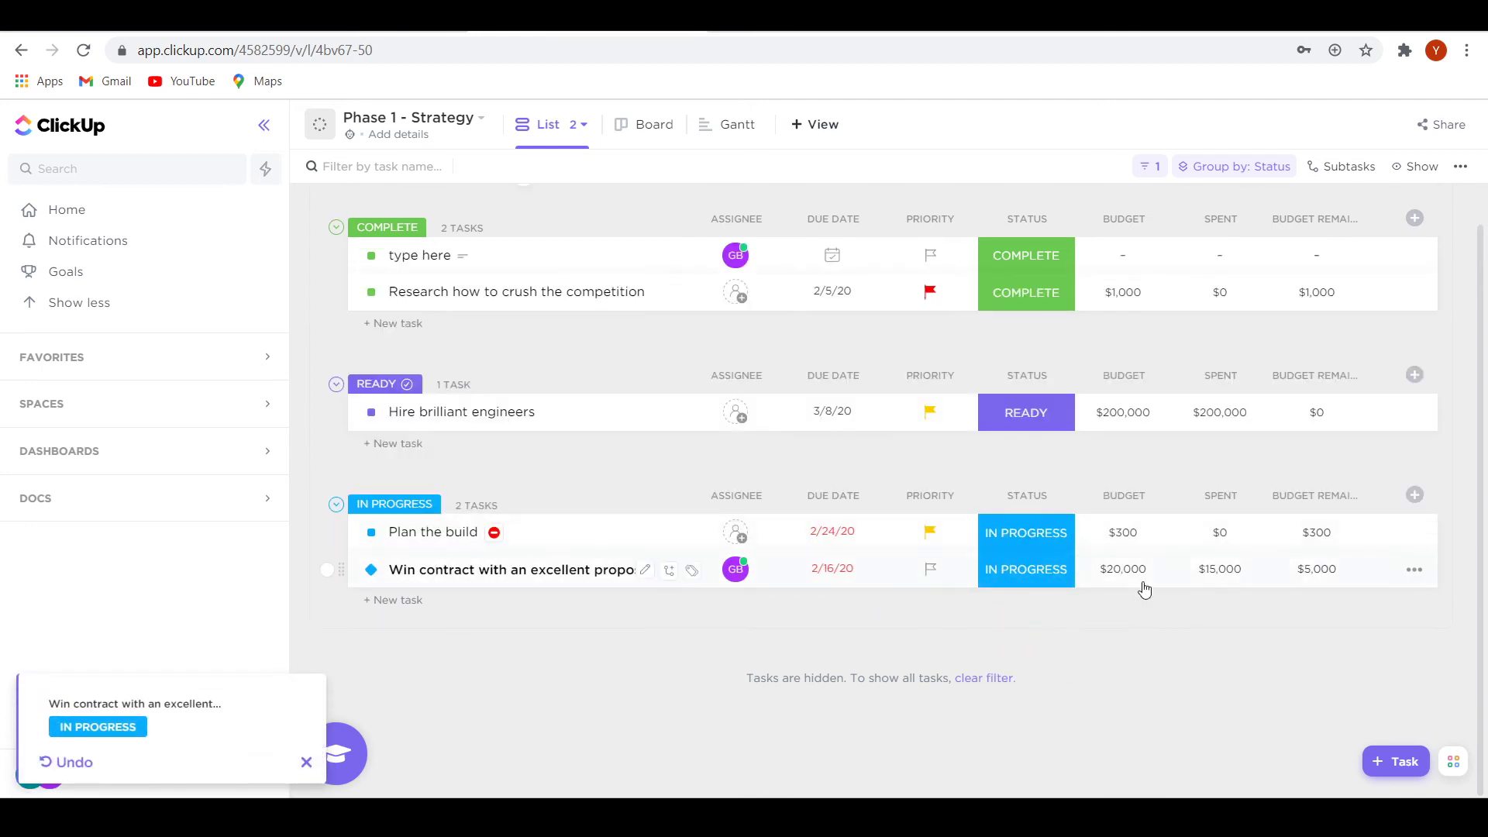
{"action": "scroll", "coordinate": [600, 439], "scroll_direction": "up", "scroll_amount": 1}
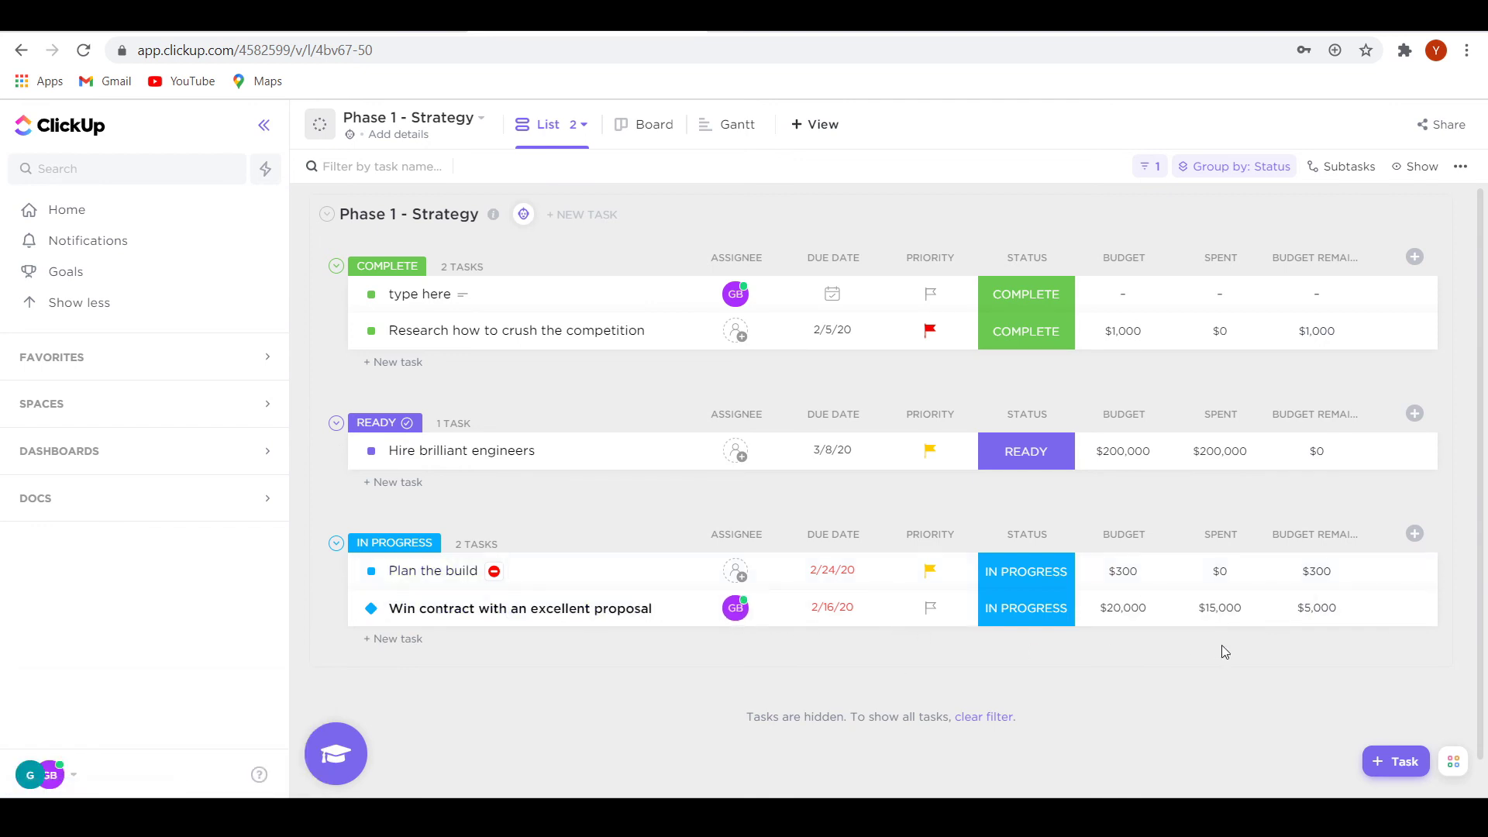
{"action": "scroll", "coordinate": [874, 692], "scroll_direction": "down", "scroll_amount": 1}
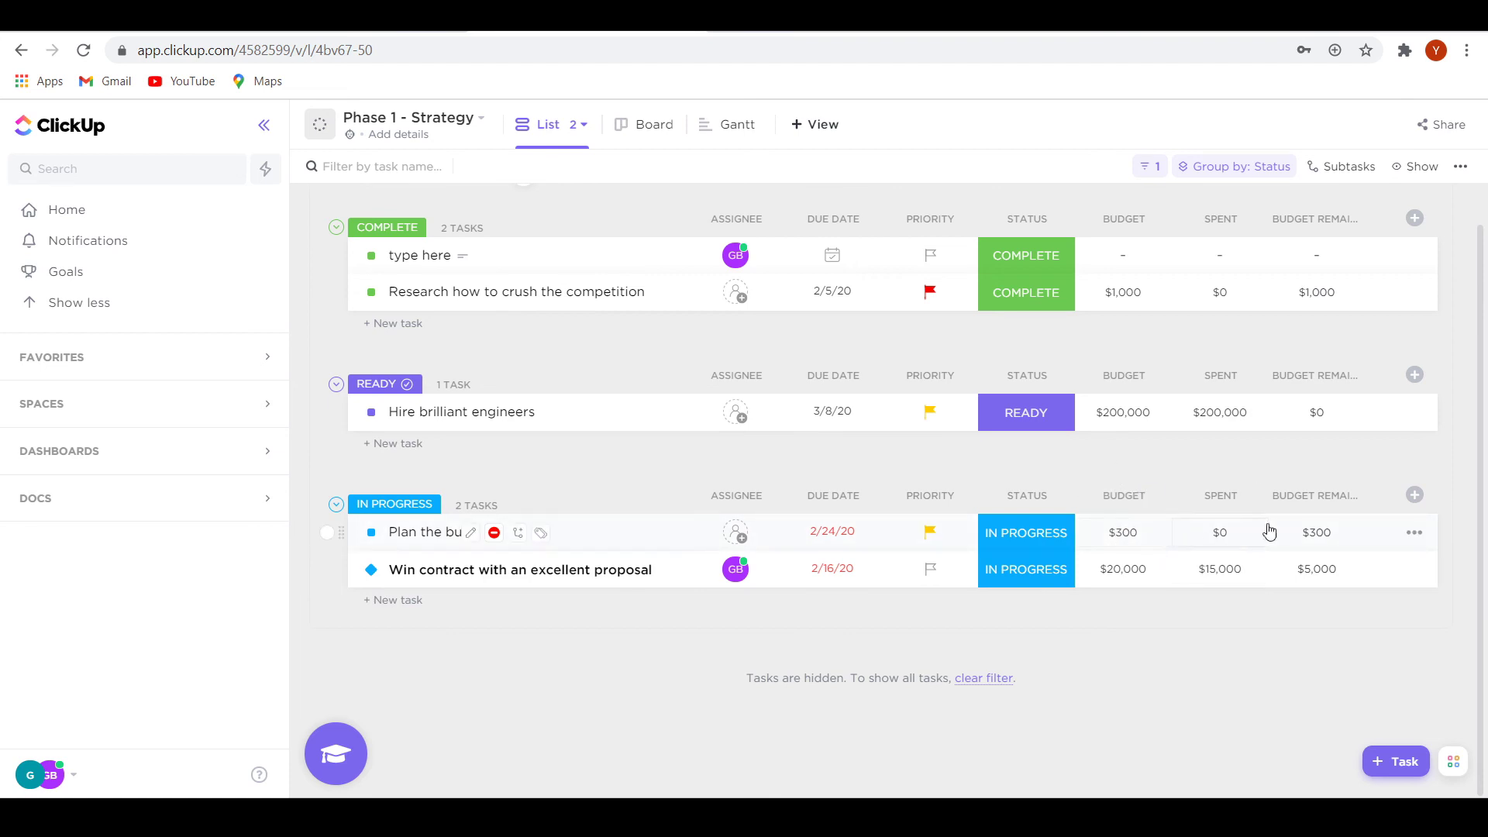
{"action": "left_click", "coordinate": [1415, 496]}
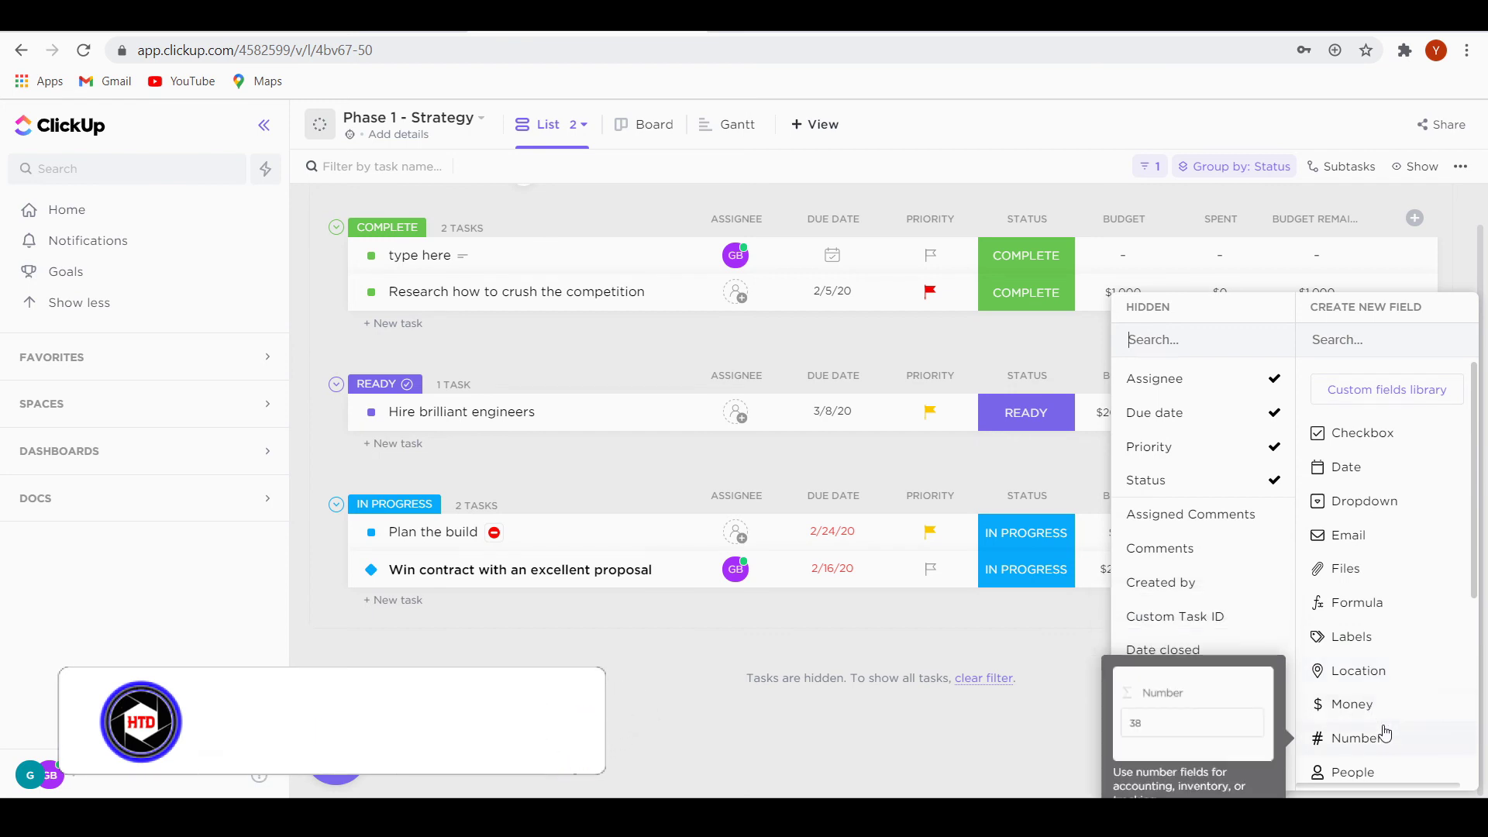
{"action": "left_click", "coordinate": [983, 703]}
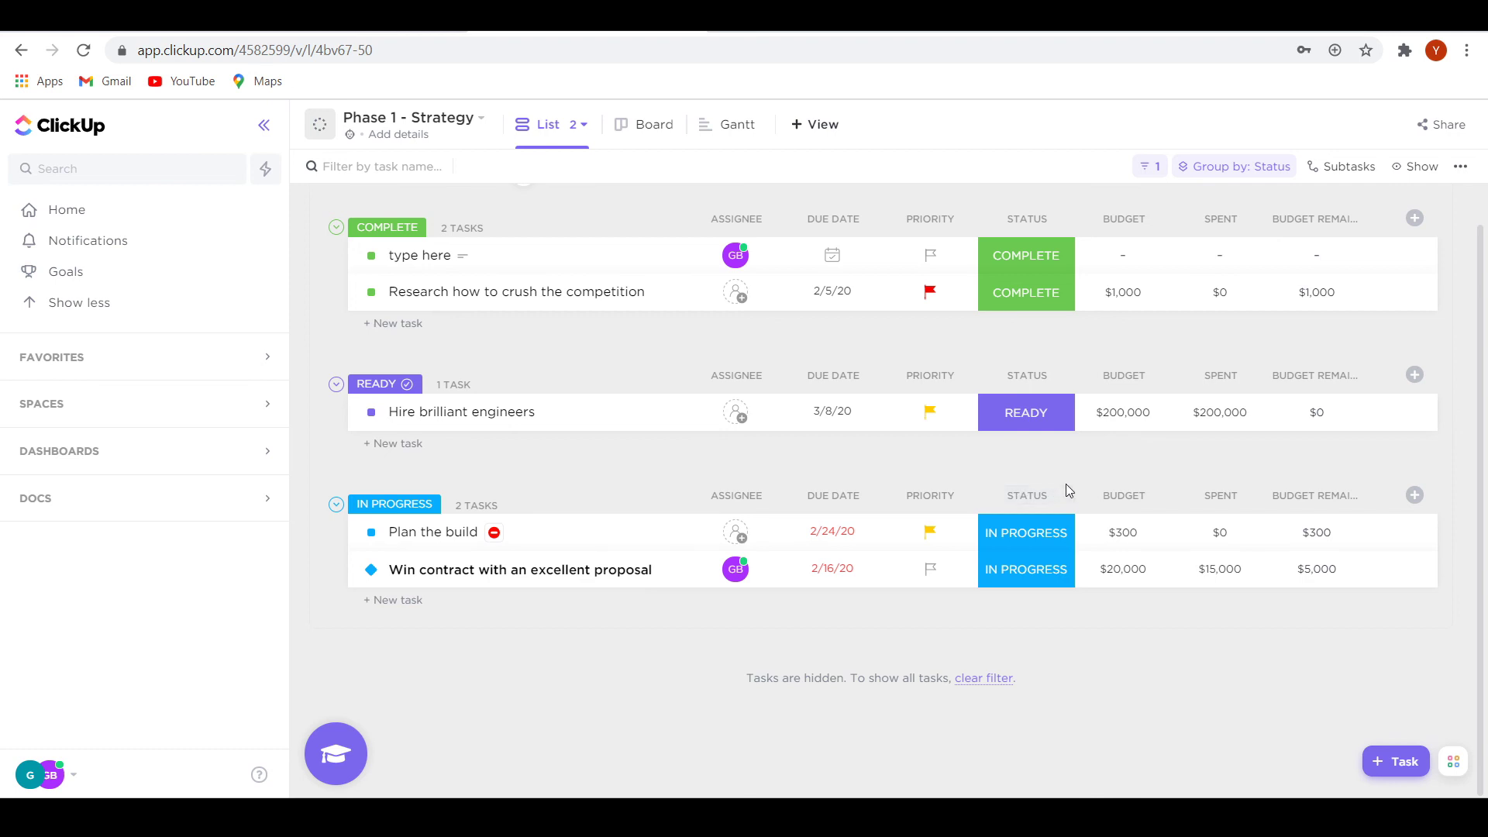
{"action": "scroll", "coordinate": [1066, 482], "scroll_direction": "up", "scroll_amount": 1}
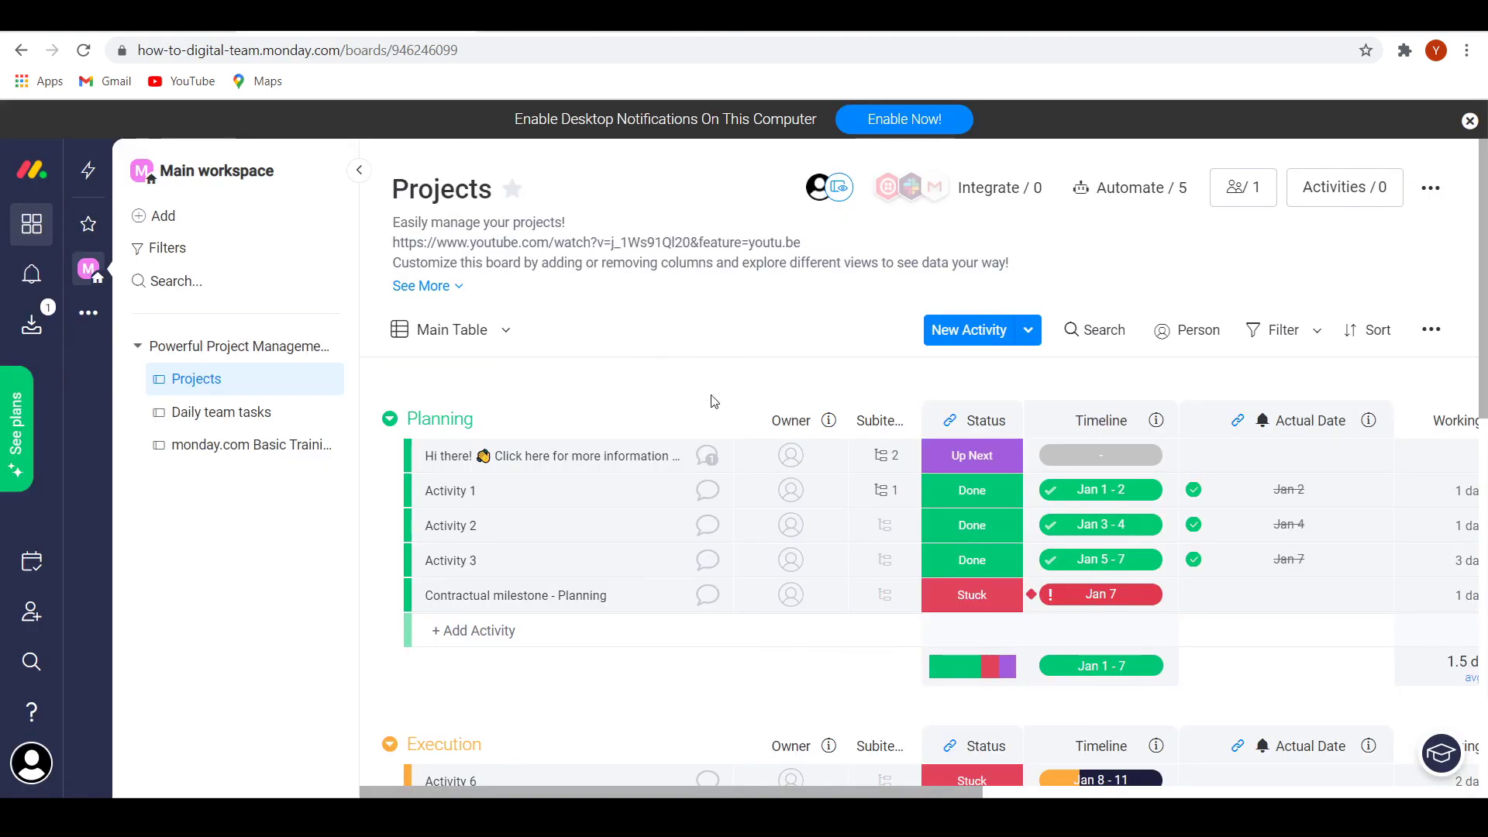
Scroll the Projects board down to the Launch and Closure groups, right to the Issue column, then back left
{"action": "scroll", "coordinate": [800, 430], "scroll_direction": "down", "scroll_amount": 10}
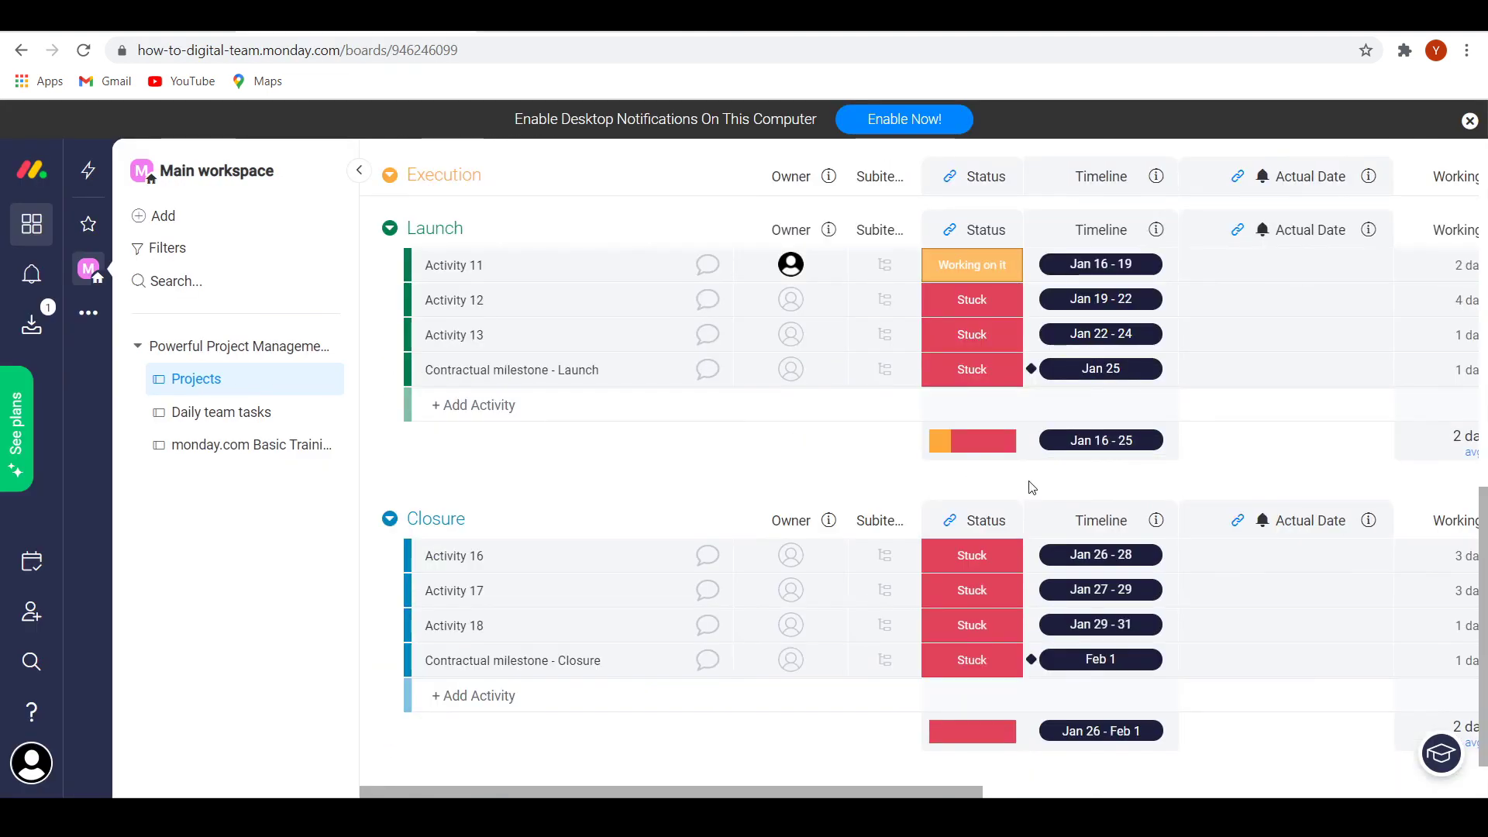
{"action": "scroll", "coordinate": [1060, 794], "scroll_direction": "right", "scroll_amount": 10}
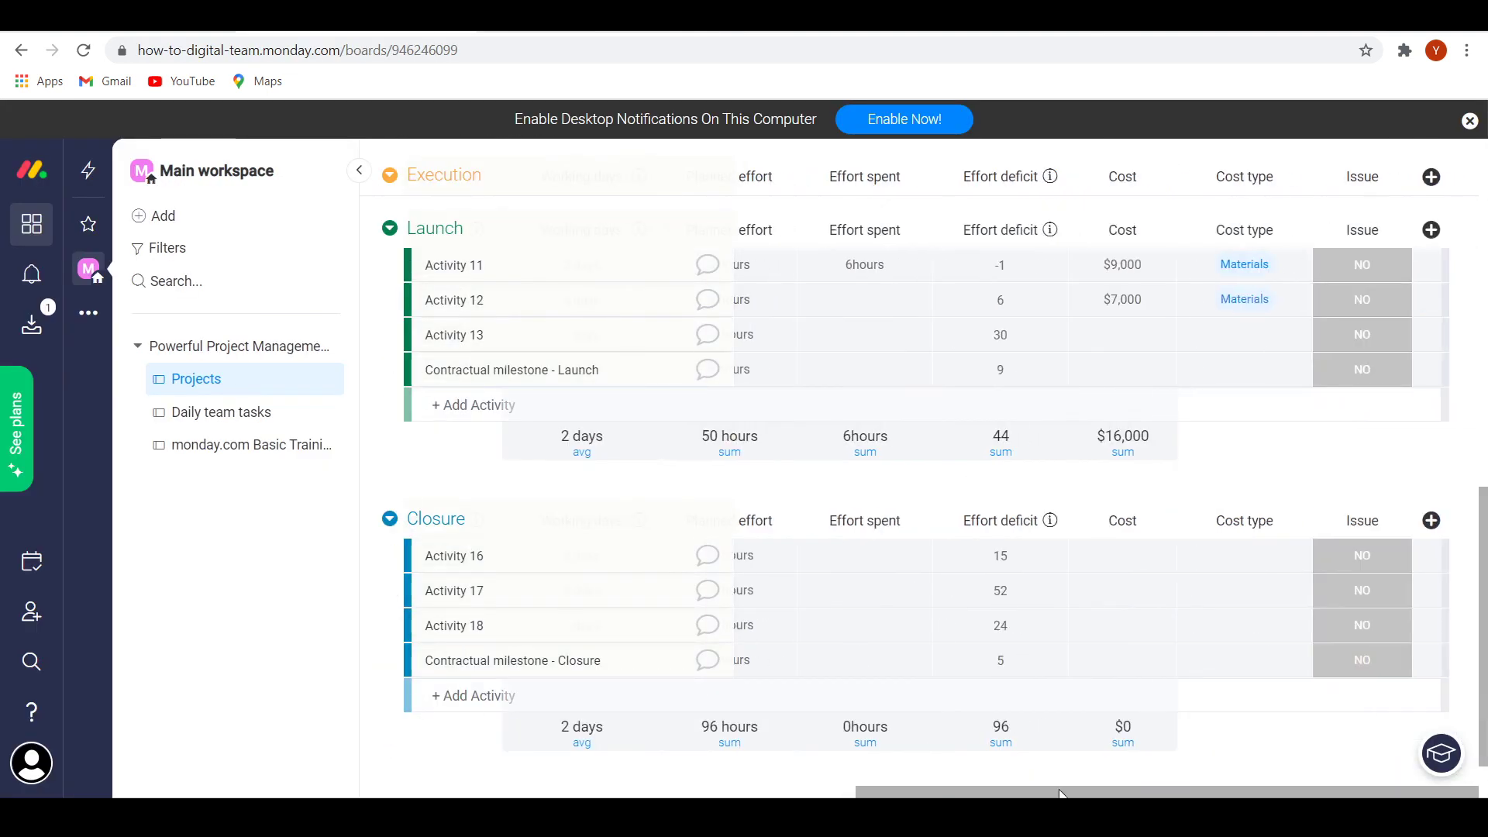
{"action": "scroll", "coordinate": [439, 765], "scroll_direction": "left", "scroll_amount": 3}
{"action": "scroll", "coordinate": [439, 765], "scroll_direction": "left", "scroll_amount": 5}
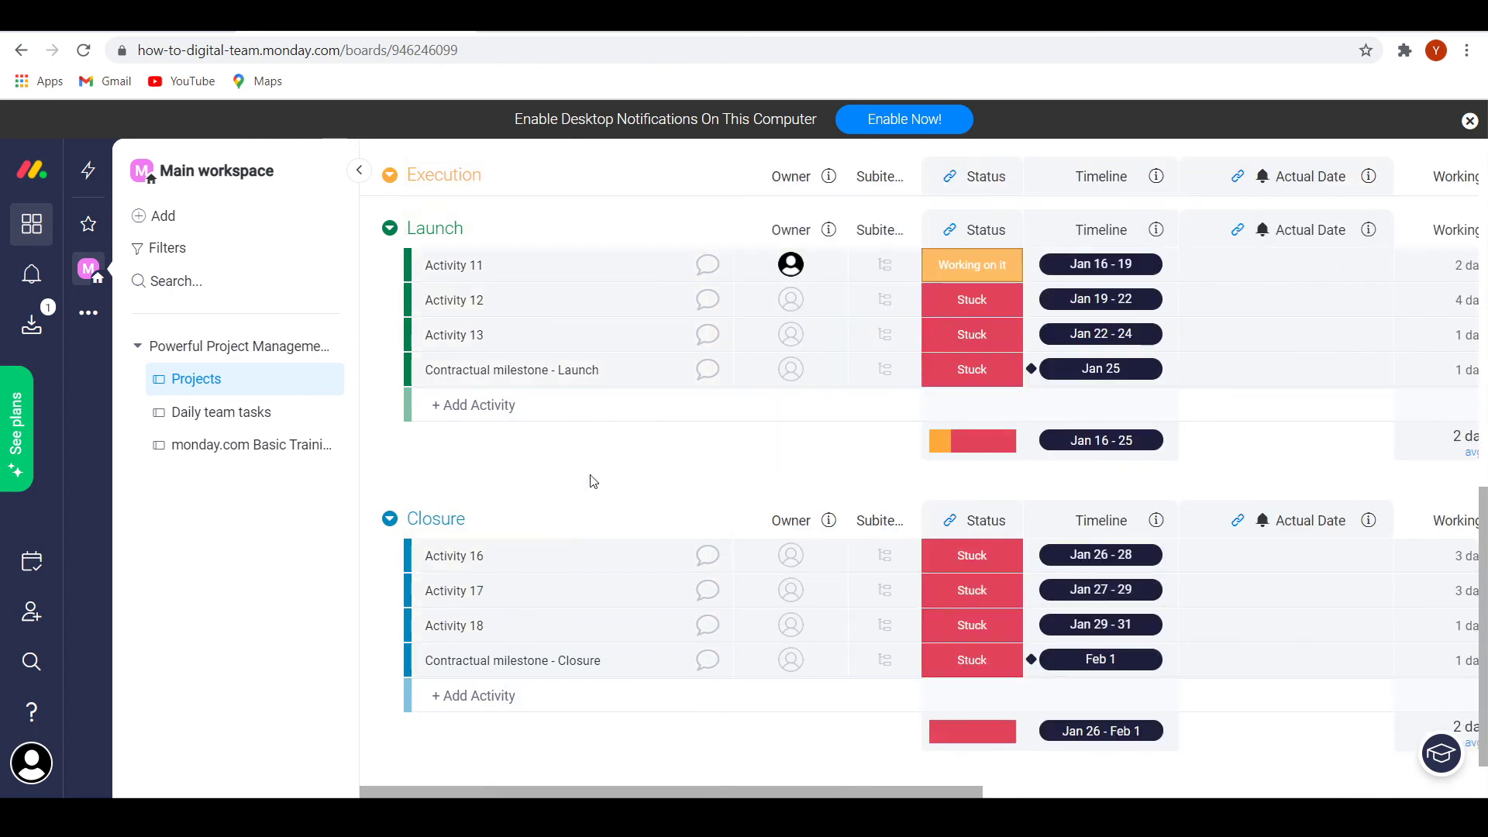